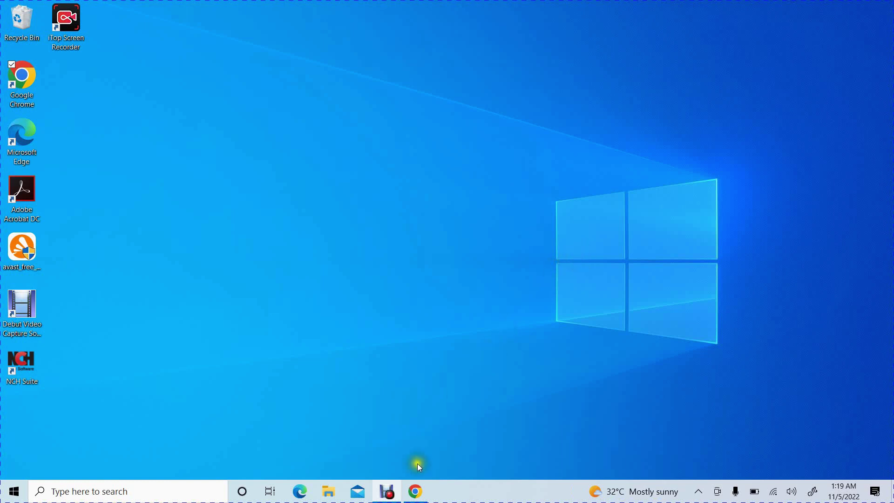
Search Chrome for 'windows 11 download' and open Microsoft's Download Windows 11 result
click(415, 492)
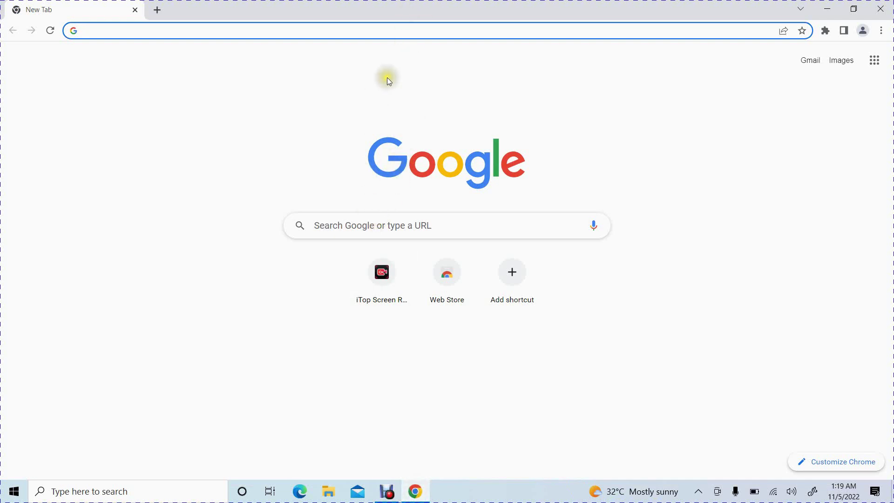
text(windows 1)
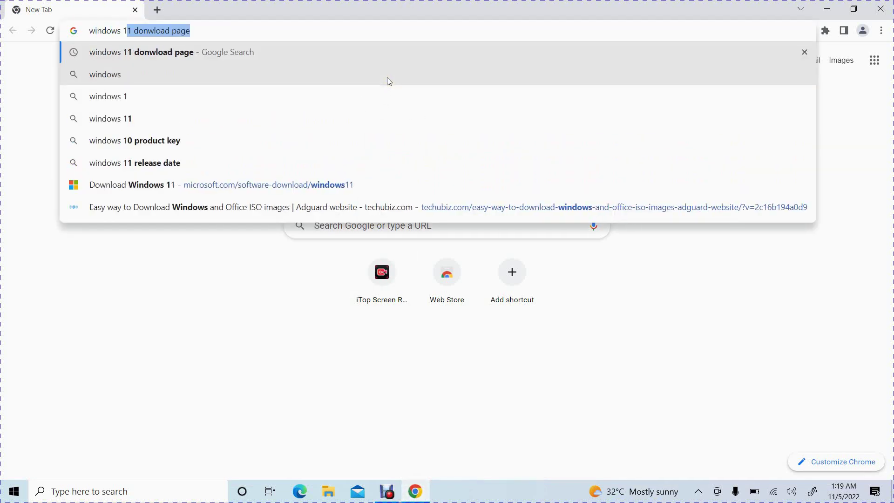
text(1 dow)
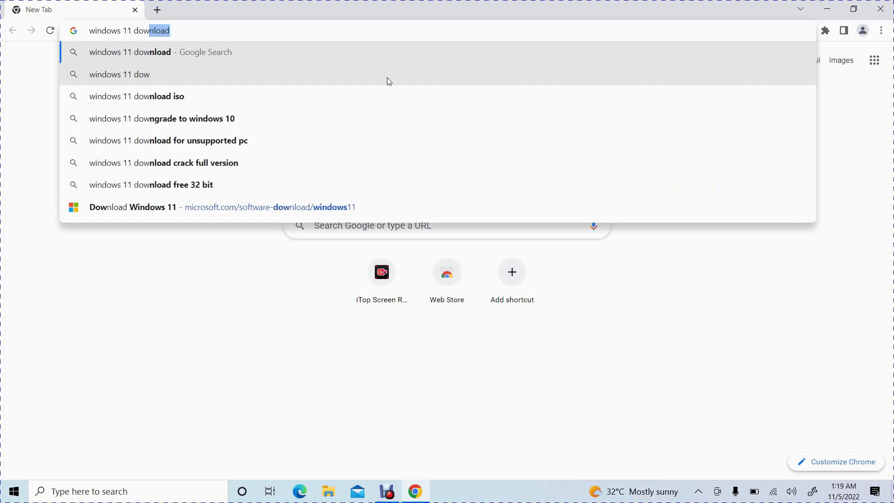
text(nload)
key(Return)
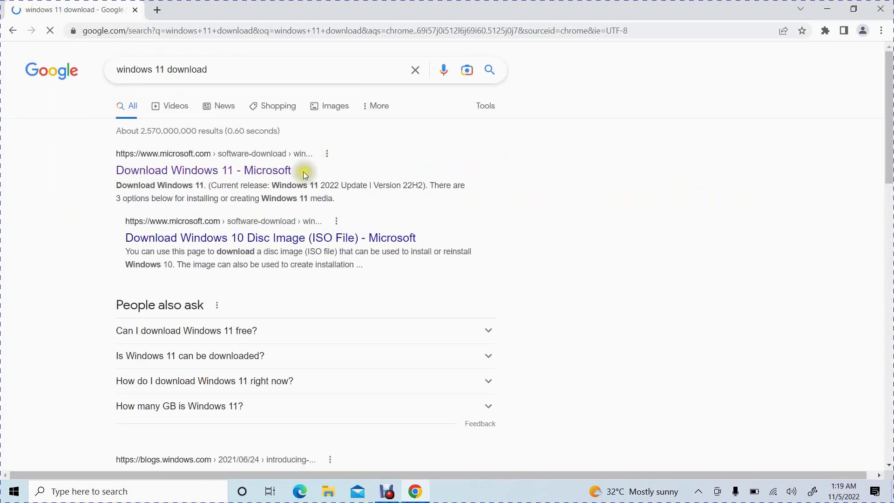
click(258, 171)
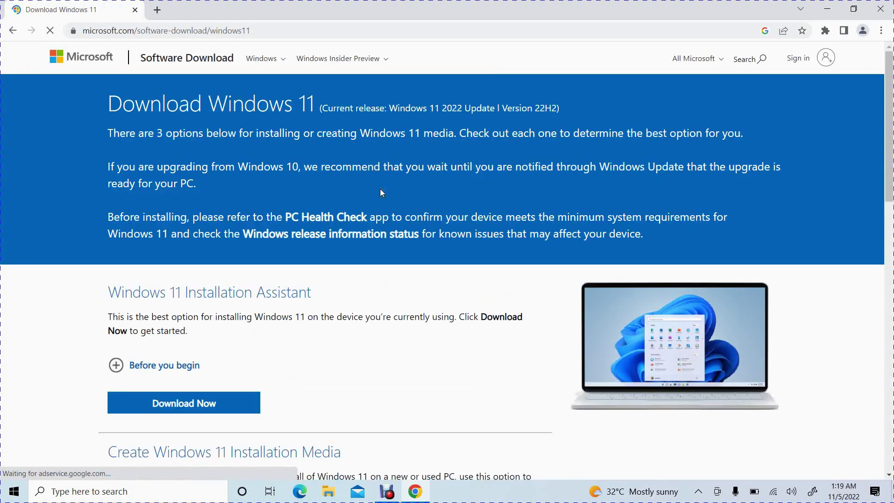
Pick Windows 11 (multi-edition ISO) from the Download Windows 11 Disk Image (ISO) dropdown
scroll(380, 190, down, 3)
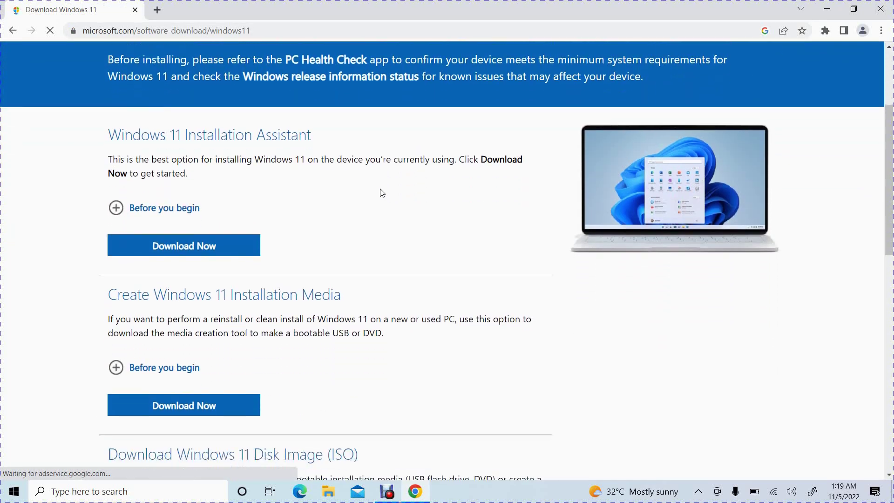
scroll(382, 192, down, 7)
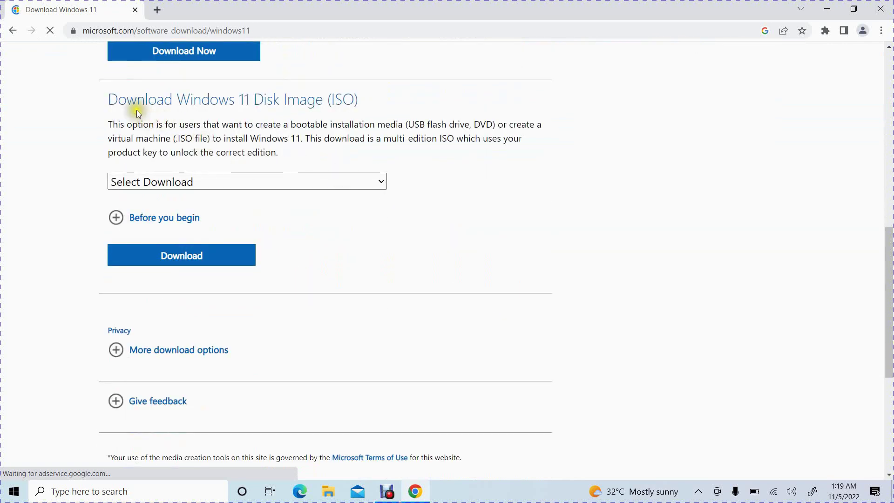
scroll(360, 100, up, 3)
scroll(361, 104, up, 4)
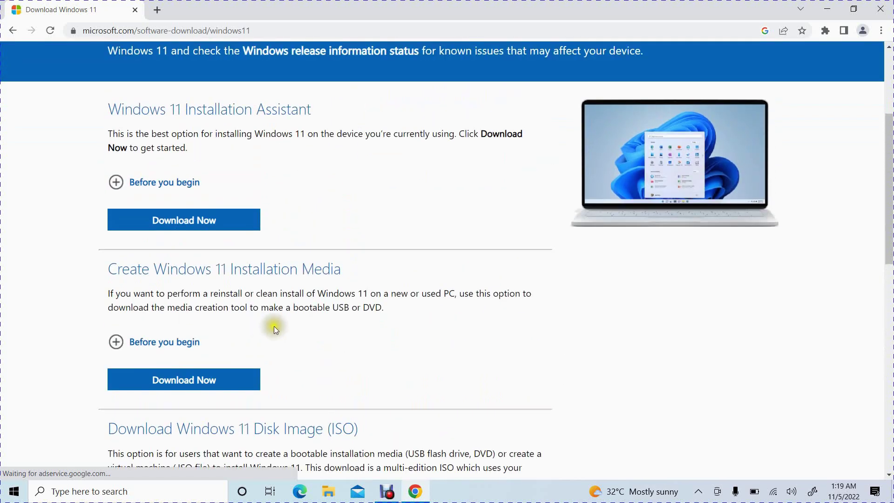
scroll(282, 311, down, 1)
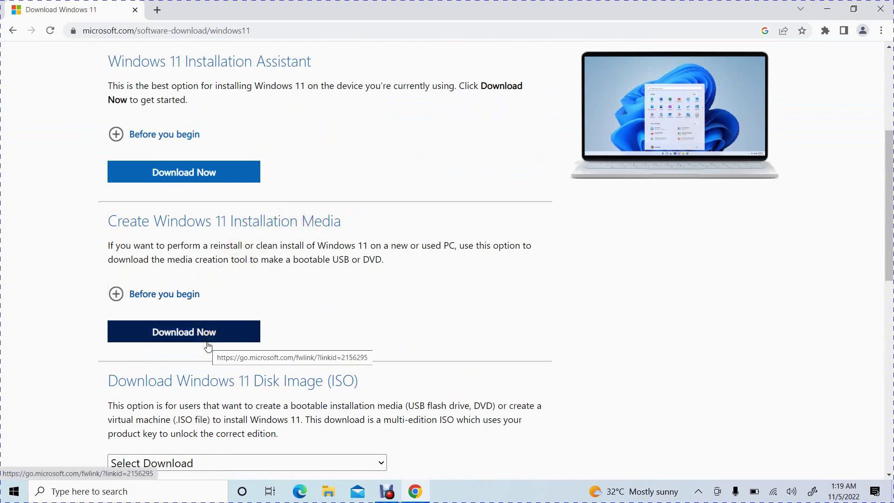
scroll(208, 347, down, 2)
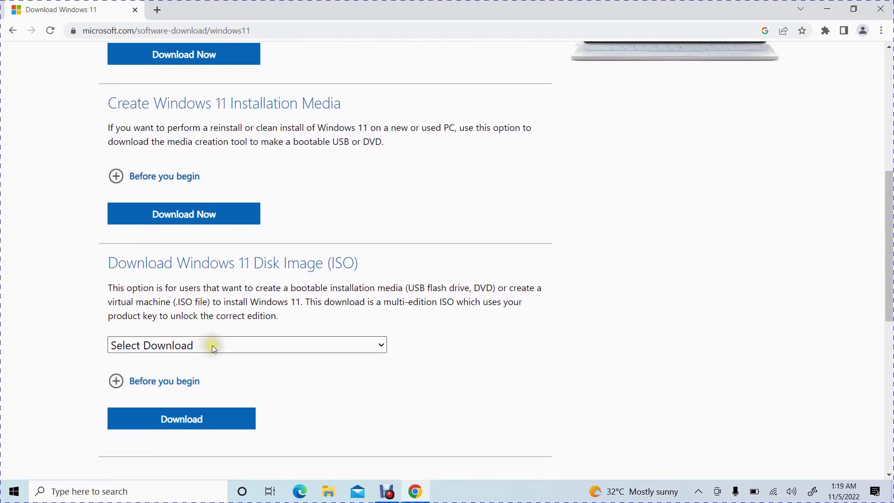
scroll(212, 344, down, 1)
click(226, 286)
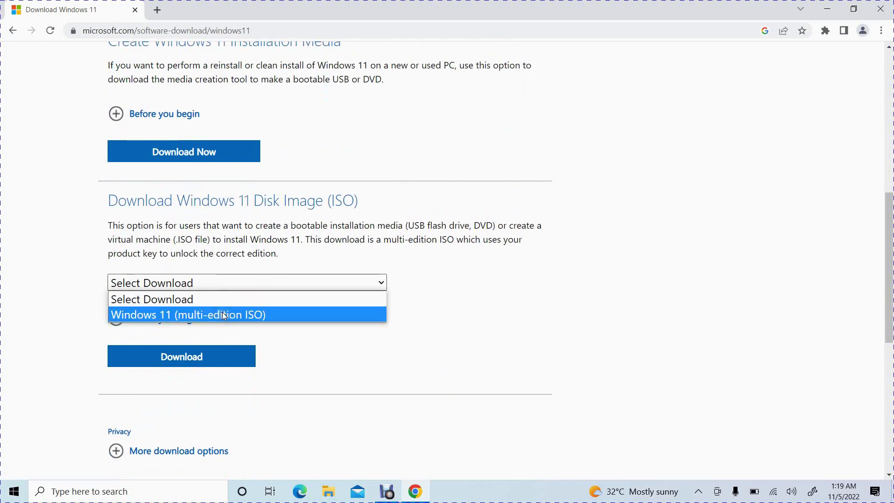
scroll(336, 126, up, 2)
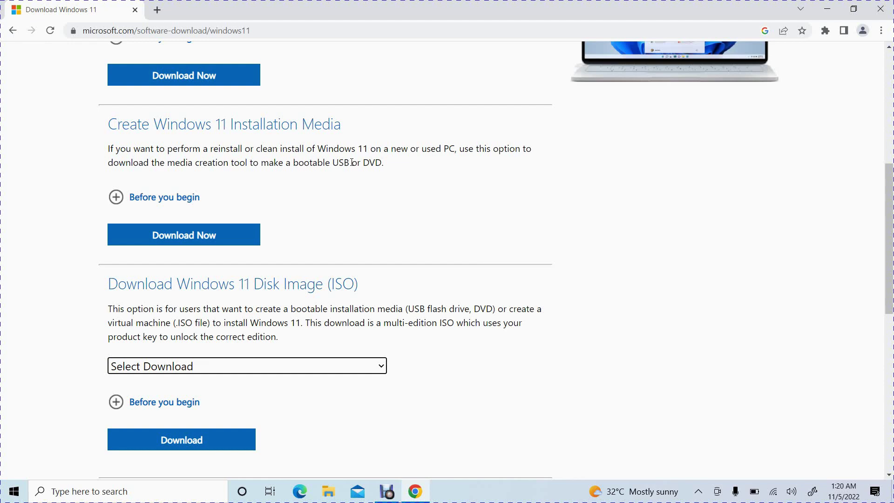
click(259, 366)
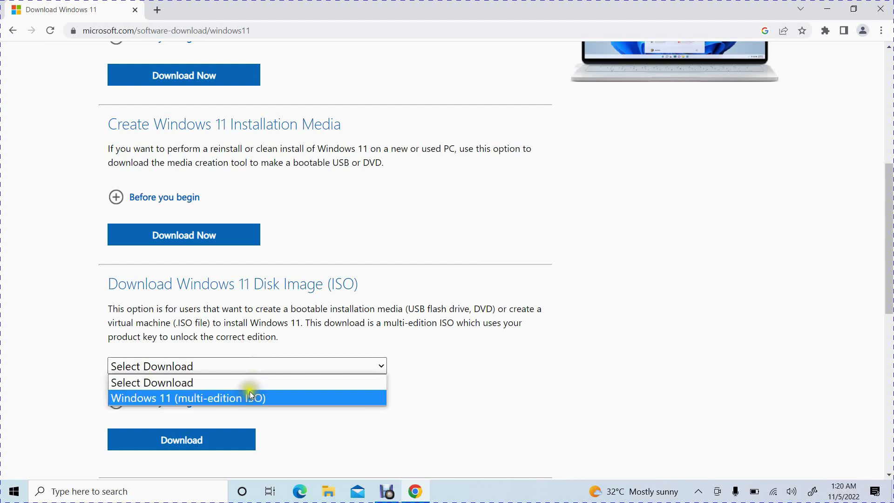
click(250, 397)
scroll(236, 415, down, 1)
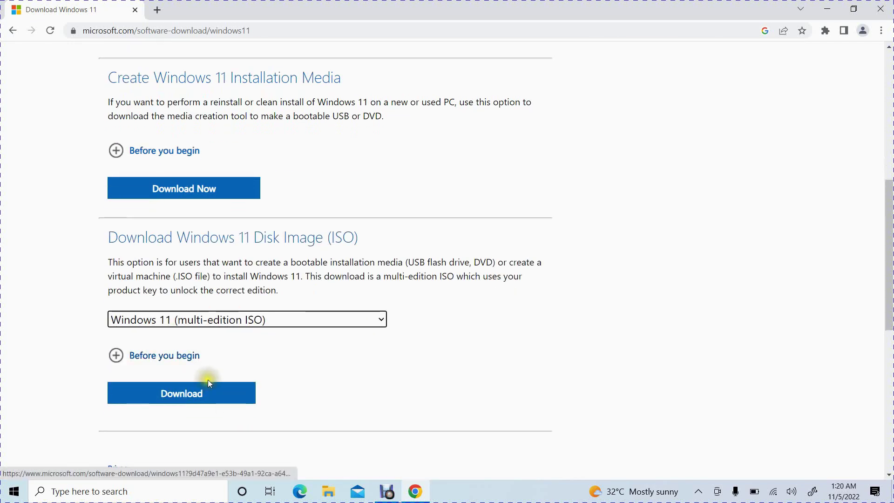
Request the ISO download and confirm English (United States) as the product language
click(200, 393)
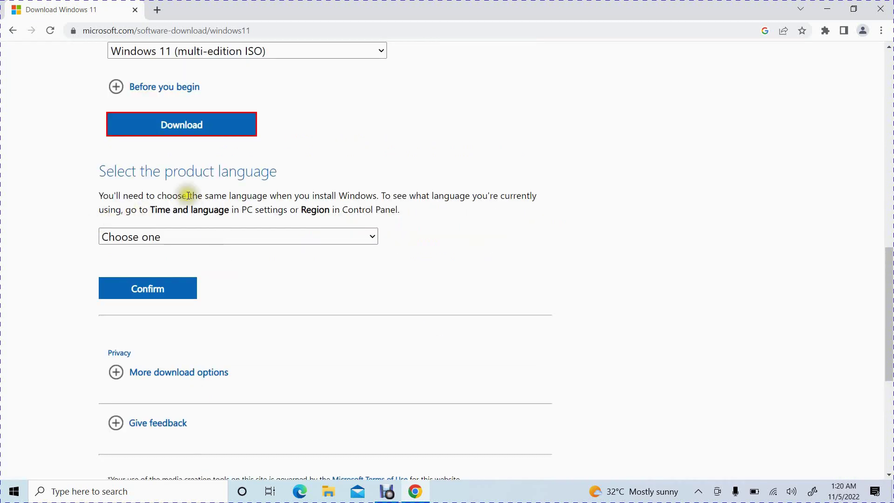
click(214, 236)
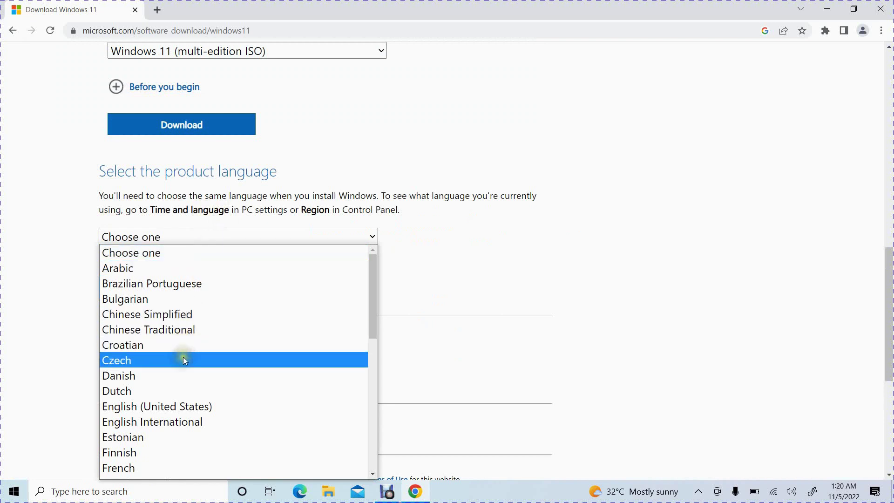
click(181, 406)
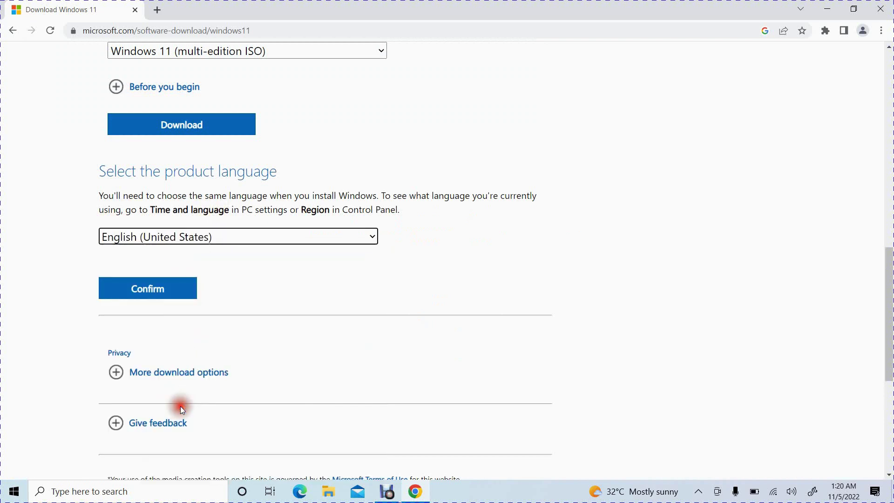
scroll(267, 317, down, 1)
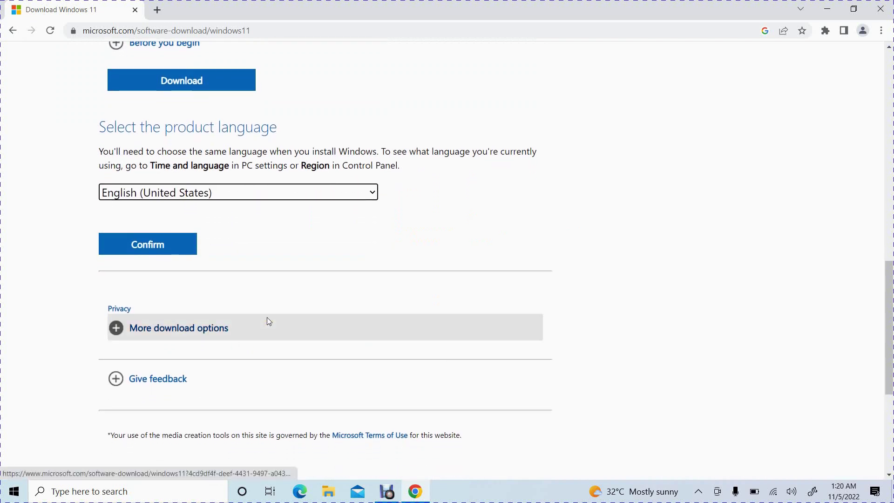
click(171, 248)
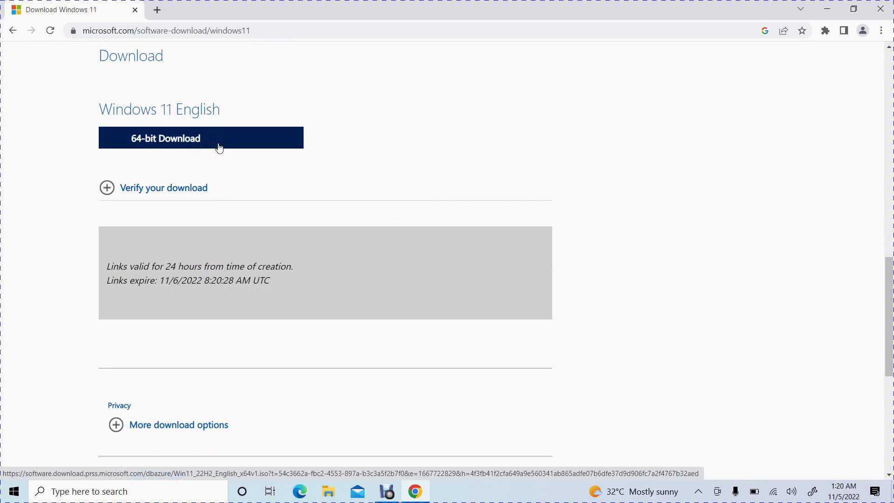
Start the 5.2 GB Win11_22H2_English_x64v1 64-bit ISO download and show Chrome's Downloads tab
click(206, 139)
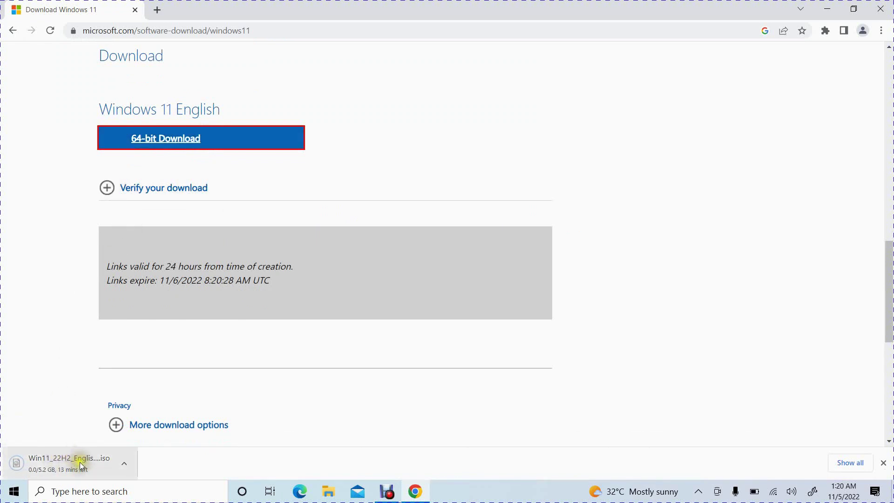
click(52, 467)
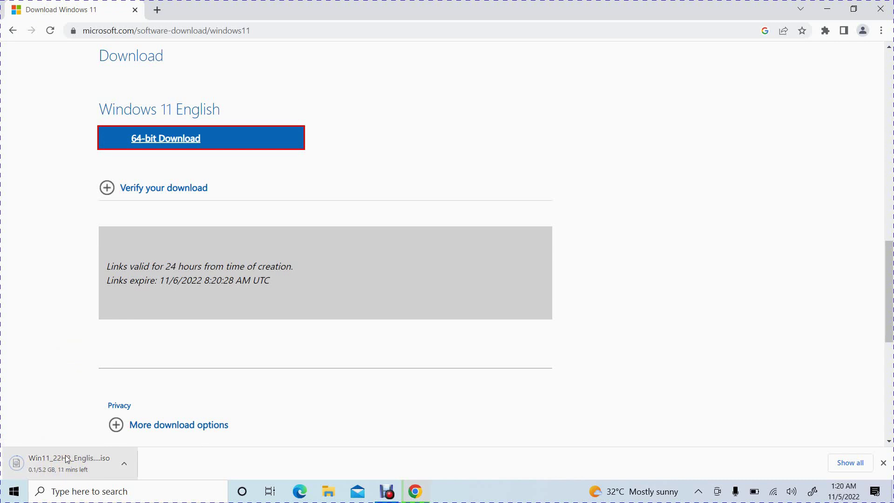
click(68, 459)
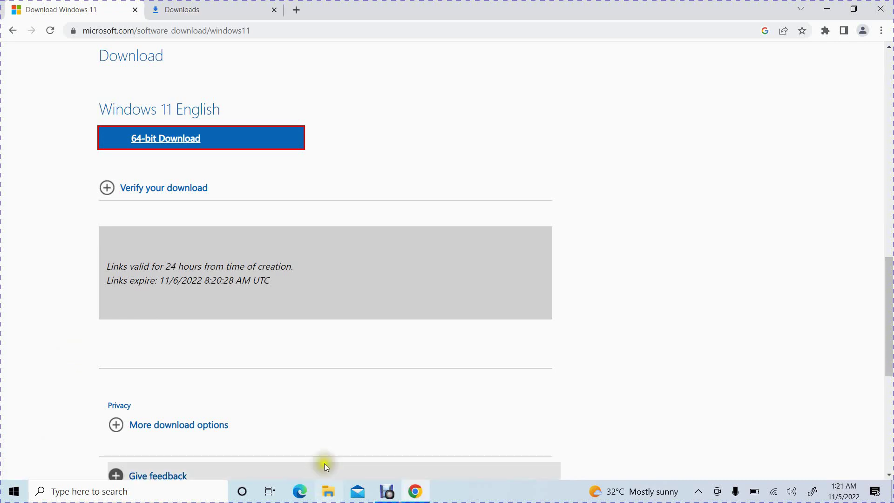
click(325, 405)
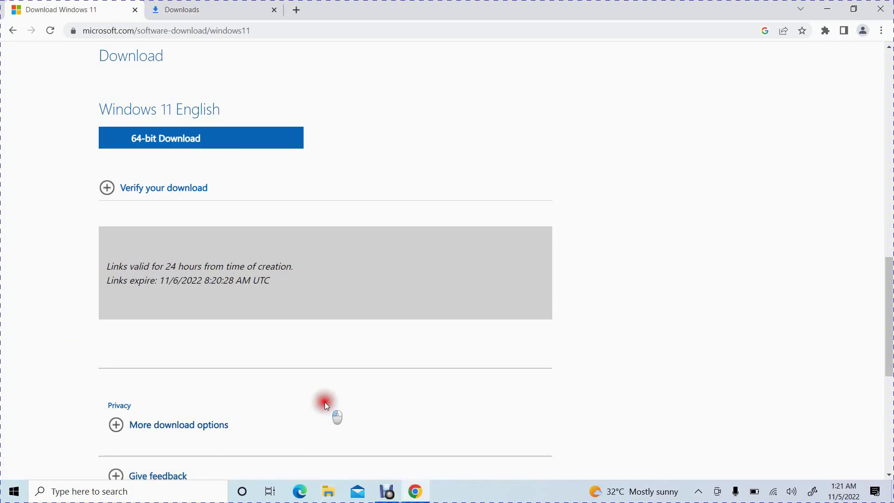
Open Downloads in File Explorer and select the Win11_22H2_English_x64v1 disc image
click(333, 493)
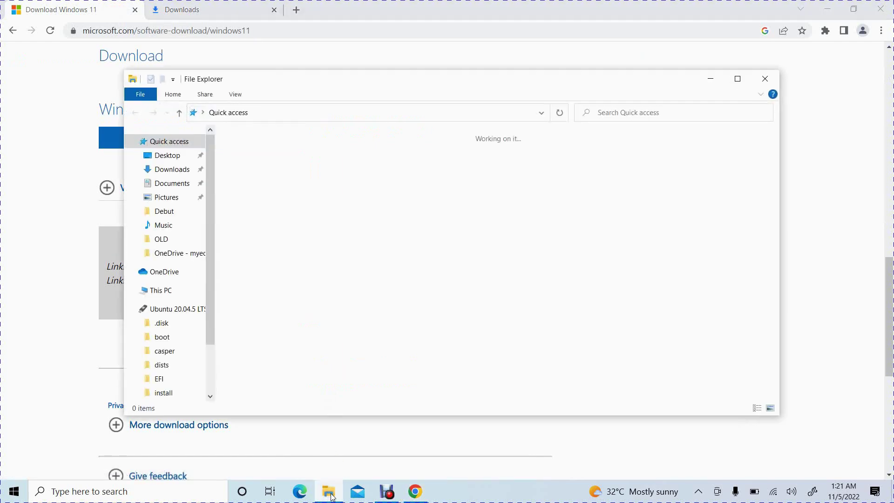
click(171, 171)
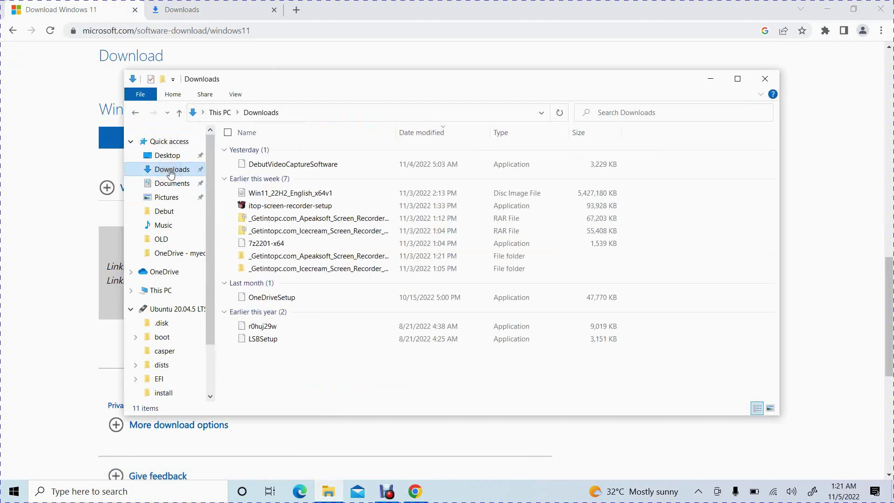
click(305, 193)
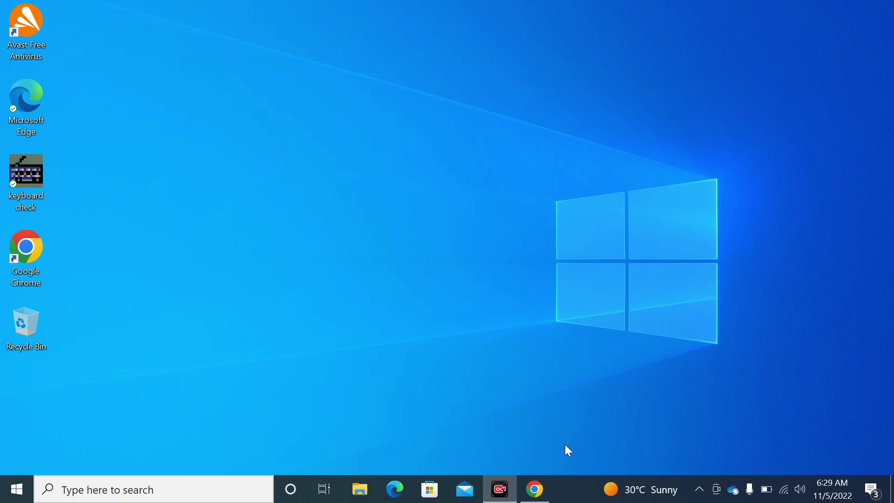
Search Google for 'rufus' and open the official rufus.ie website
click(535, 490)
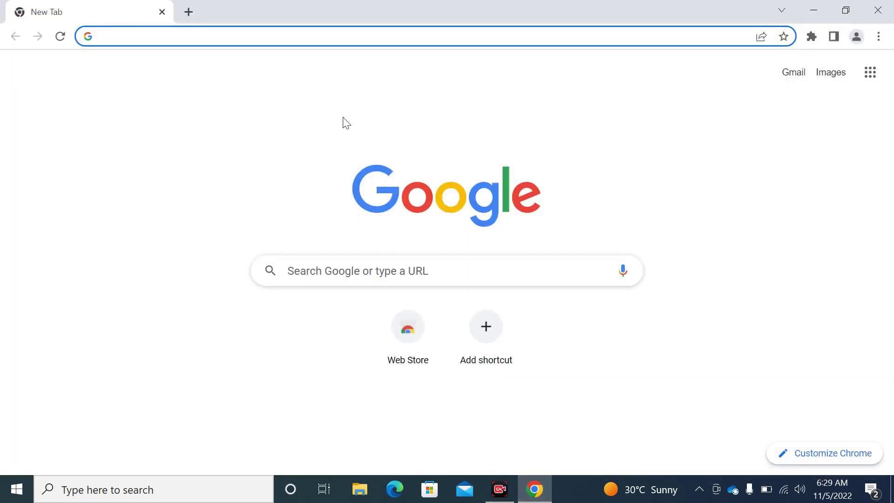
click(333, 264)
text(rufas)
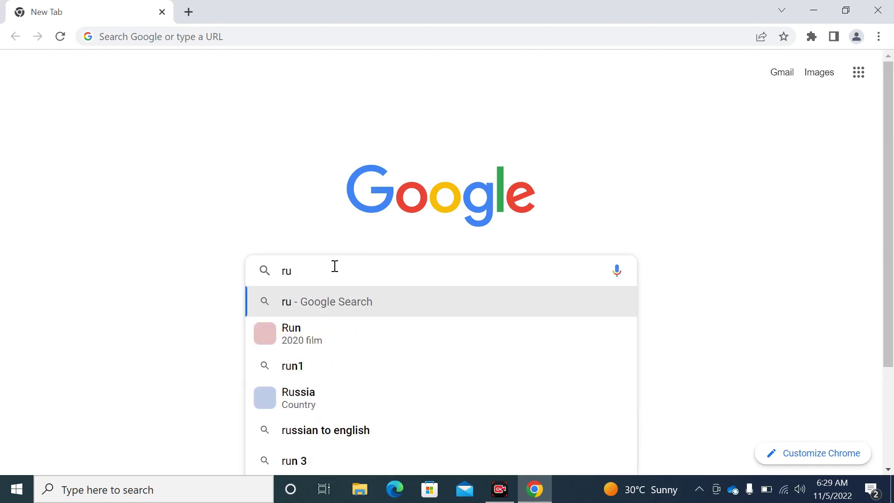
key(BackSpace)
key(BackSpace)
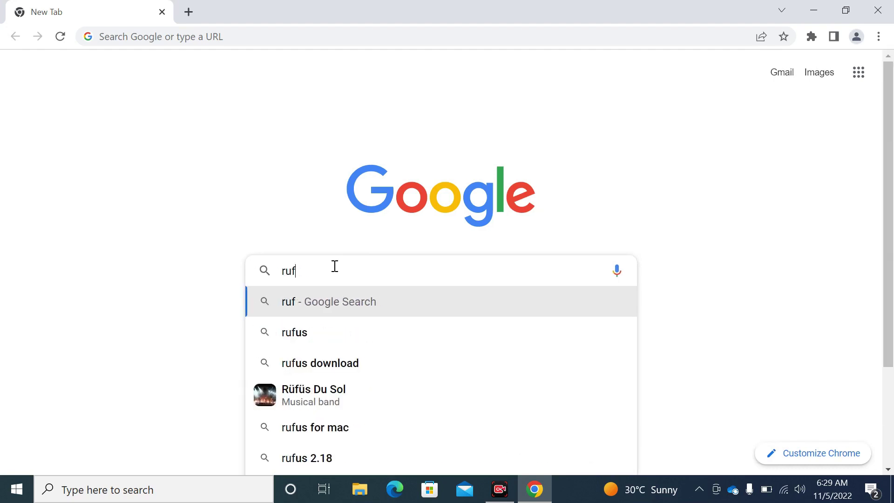
text(us)
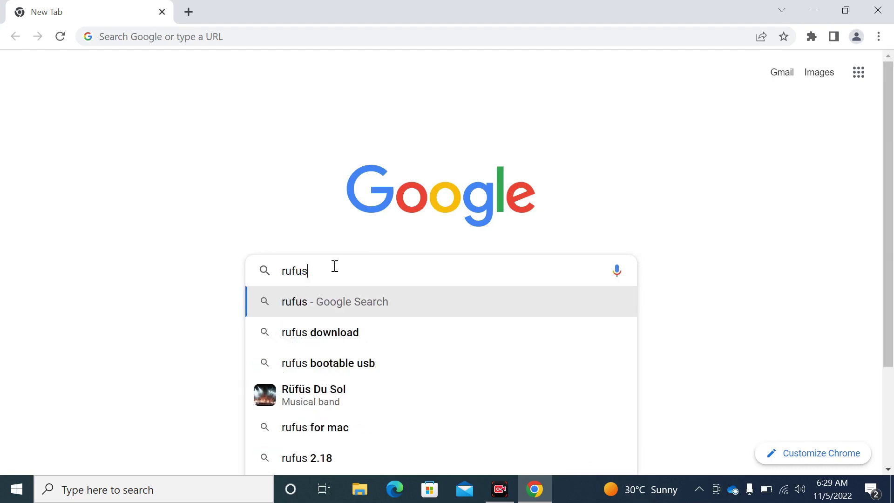
key(Return)
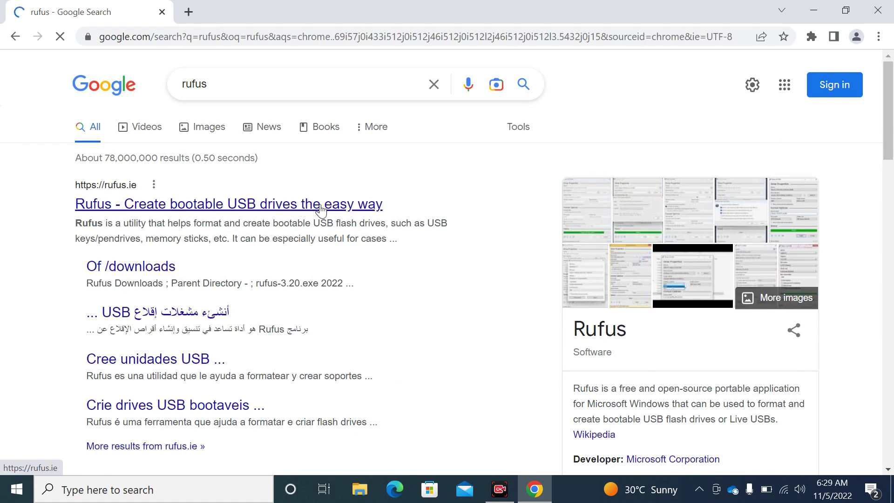
click(322, 209)
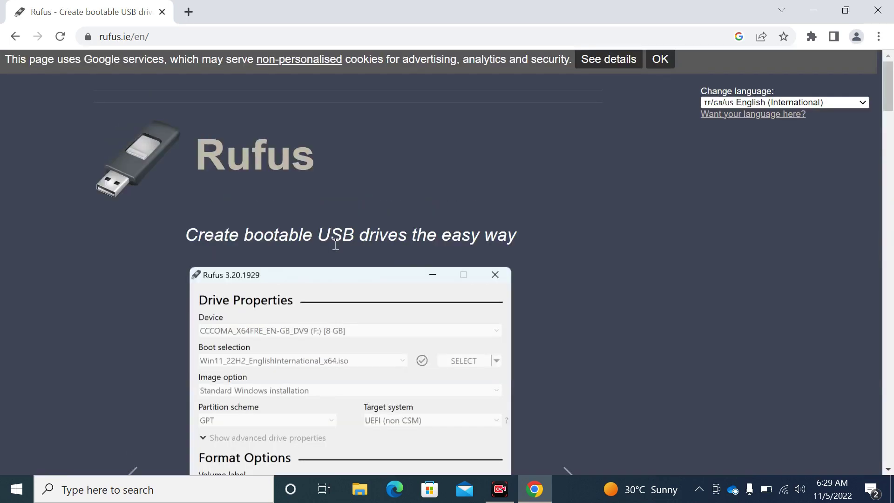
Open the Rufus downloads index and download rufus-3.18.exe
scroll(335, 243, down, 8)
scroll(335, 244, down, 7)
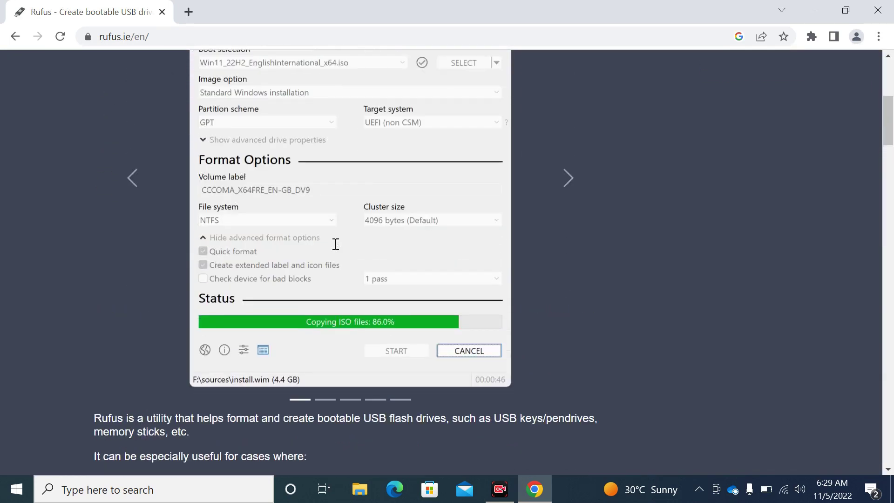
scroll(335, 244, down, 4)
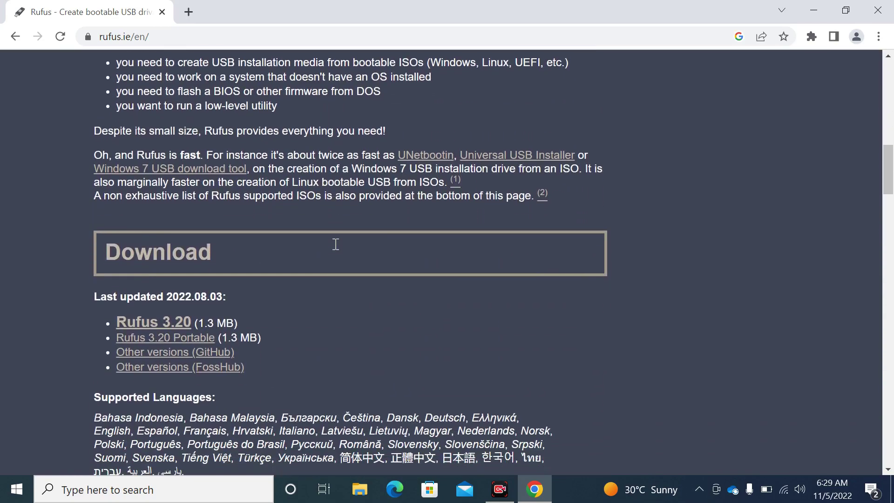
scroll(335, 243, up, 2)
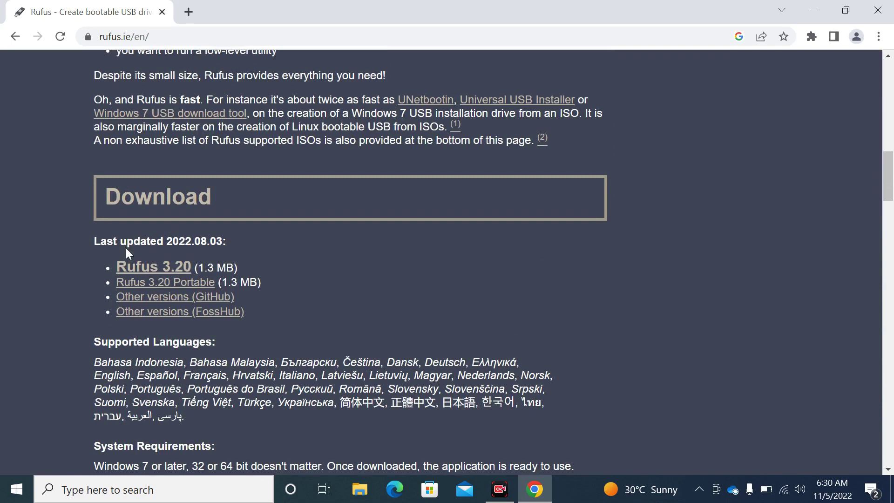
click(143, 269)
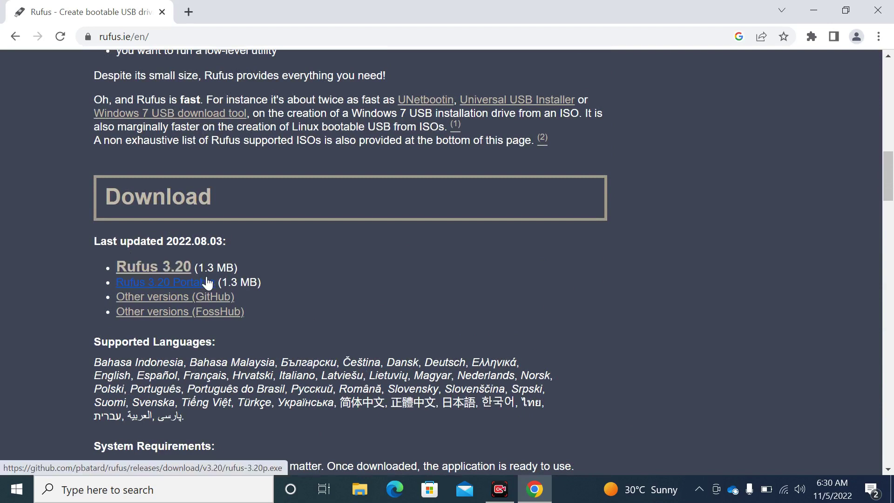
scroll(55, 322, down, 2)
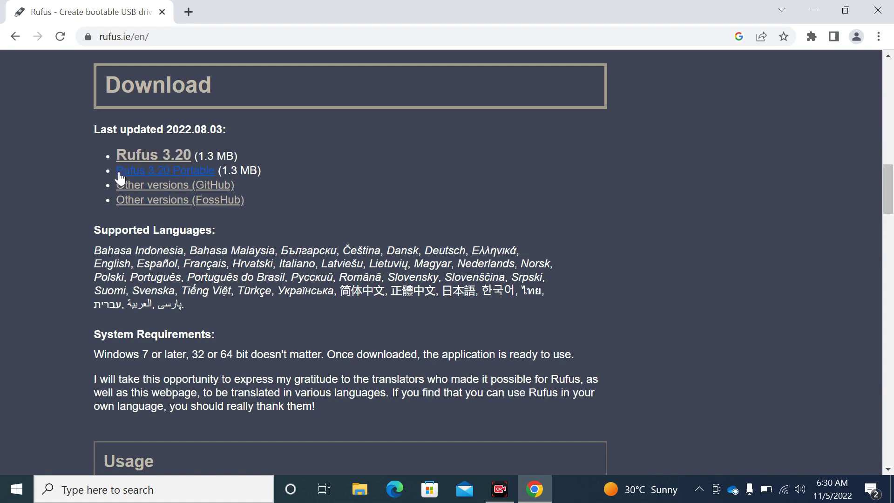
click(143, 190)
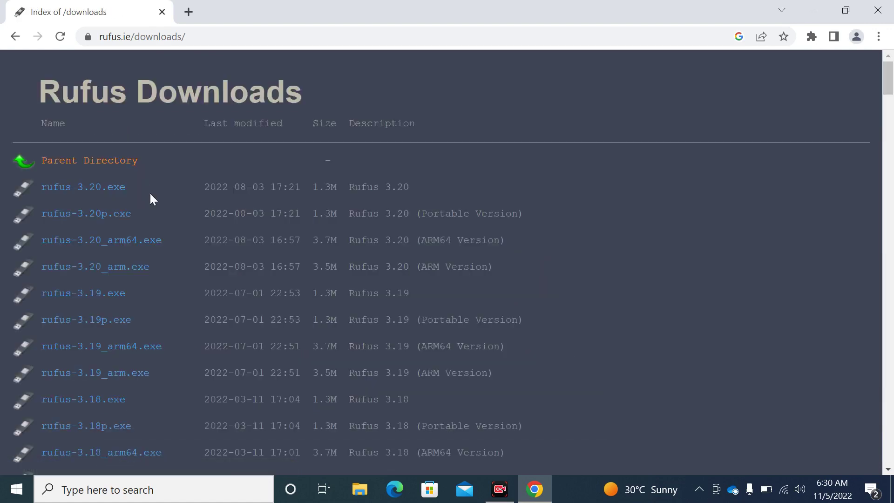
scroll(160, 203, down, 4)
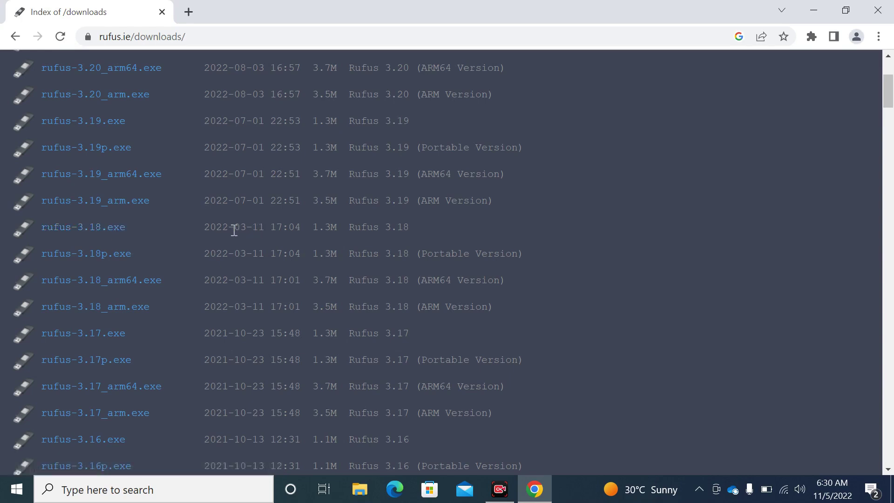
click(116, 237)
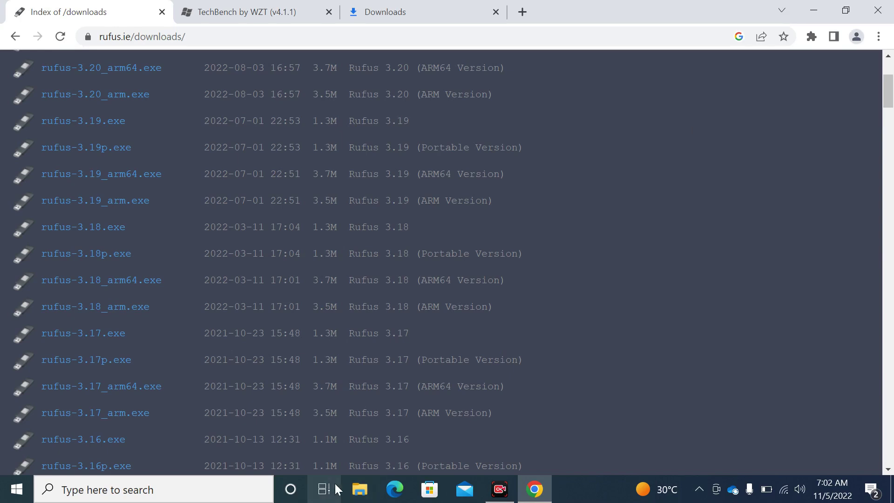
Launch rufus-3.18 from Downloads, reposition its window and minimize Chrome behind it
click(354, 495)
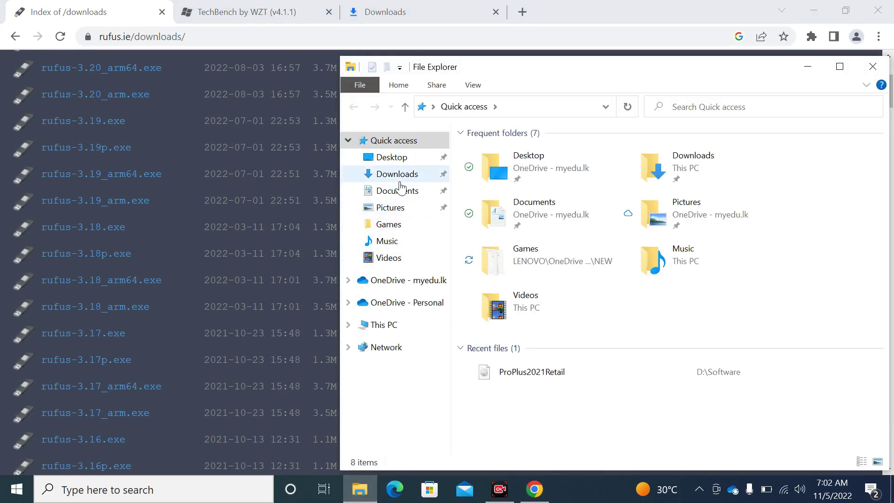
click(398, 176)
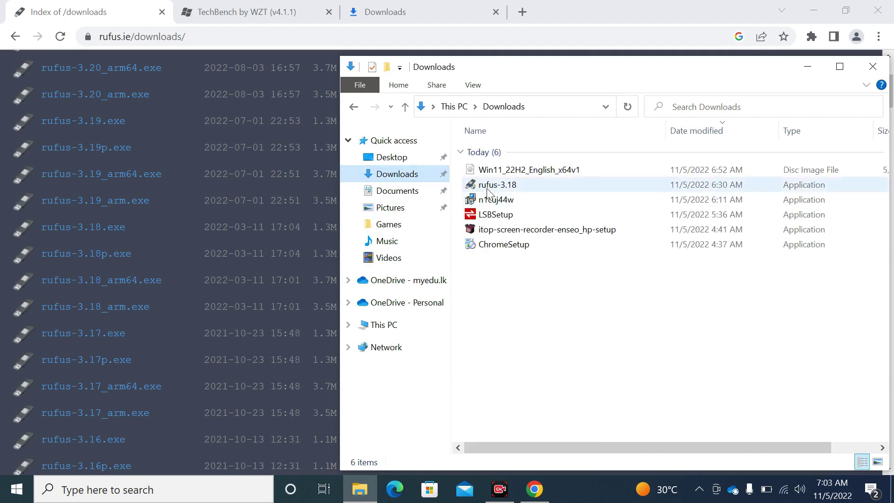
double_click(489, 185)
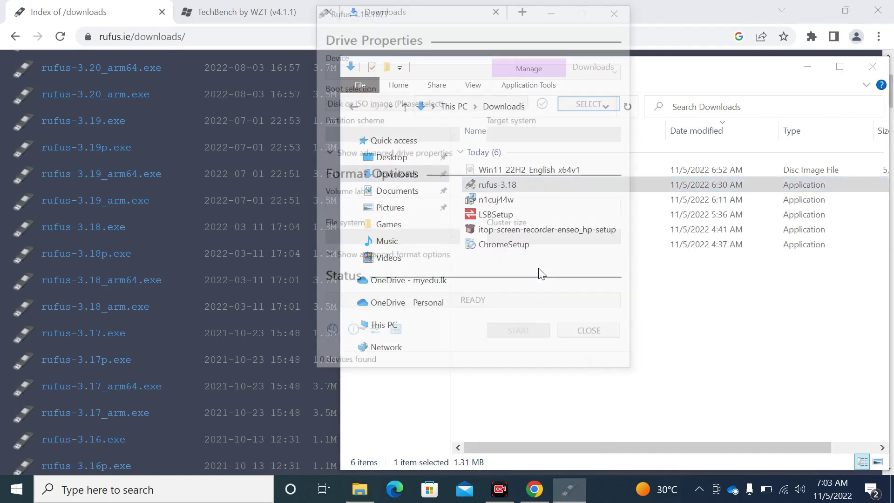
drag(502, 16, 468, 73)
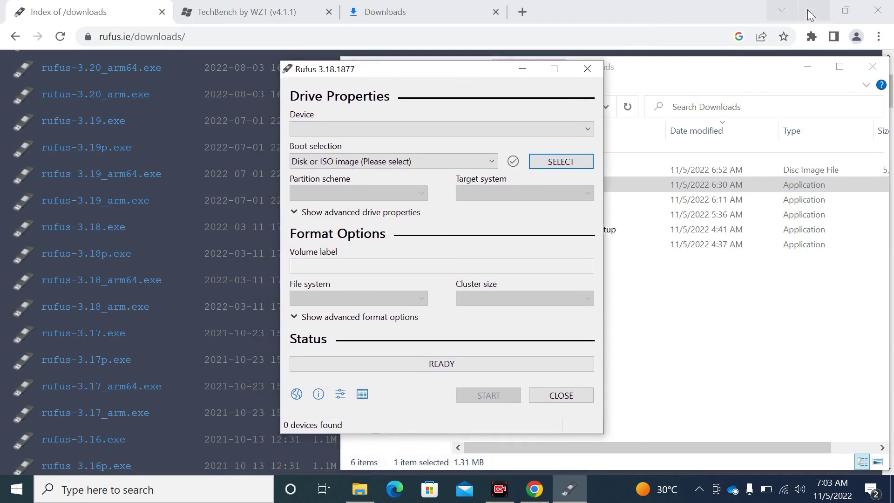
click(813, 10)
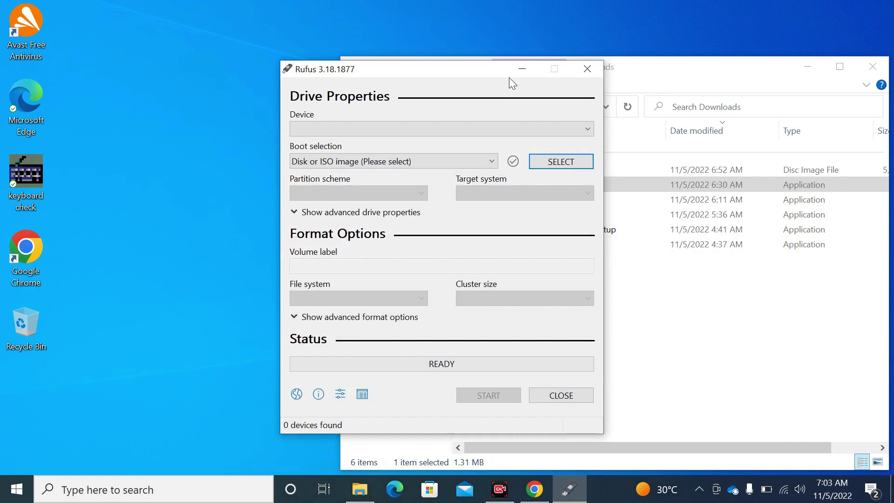
click(504, 124)
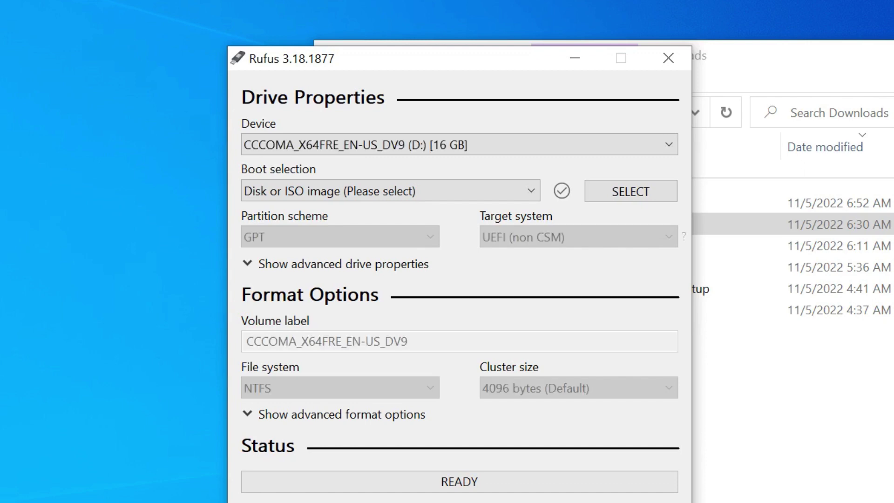
Keep the D: drive and Disk or ISO image boot method, loading Win11_22H2_English_x64v1.iso
click(578, 145)
click(578, 146)
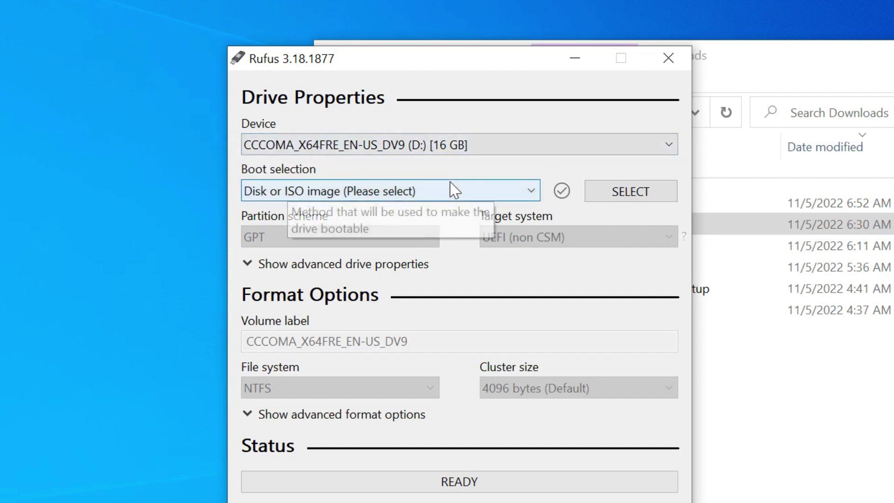
click(400, 192)
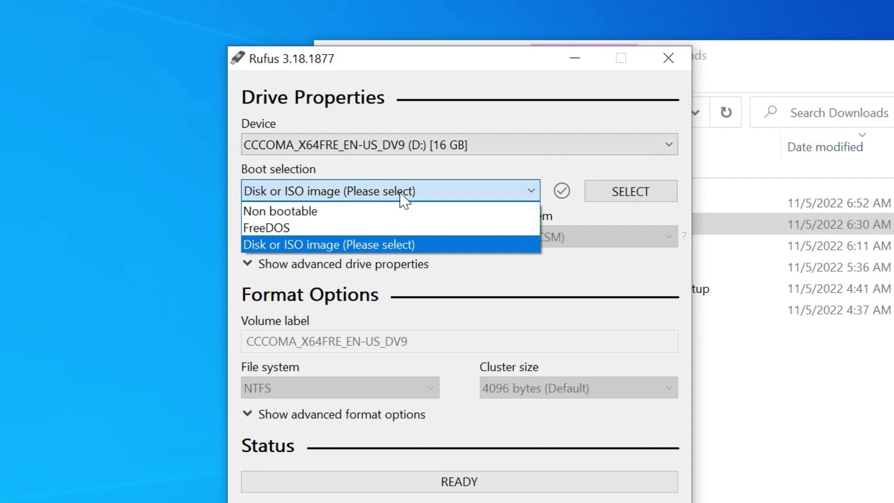
click(403, 192)
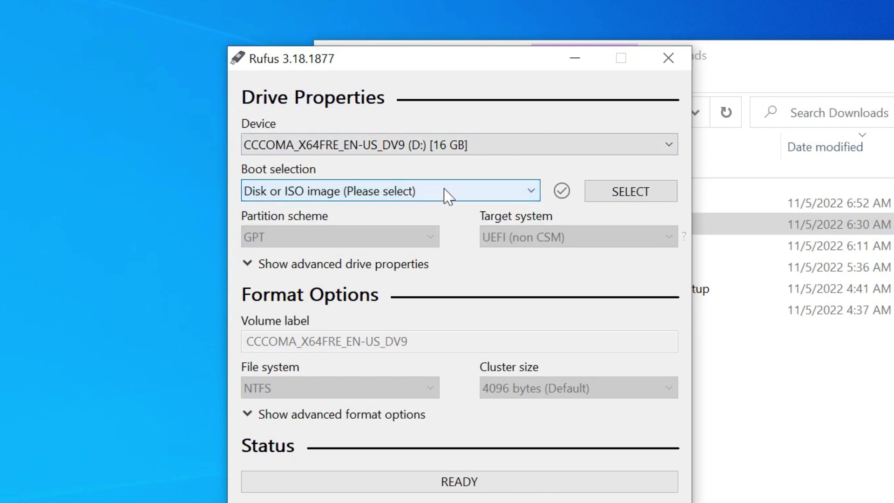
click(645, 196)
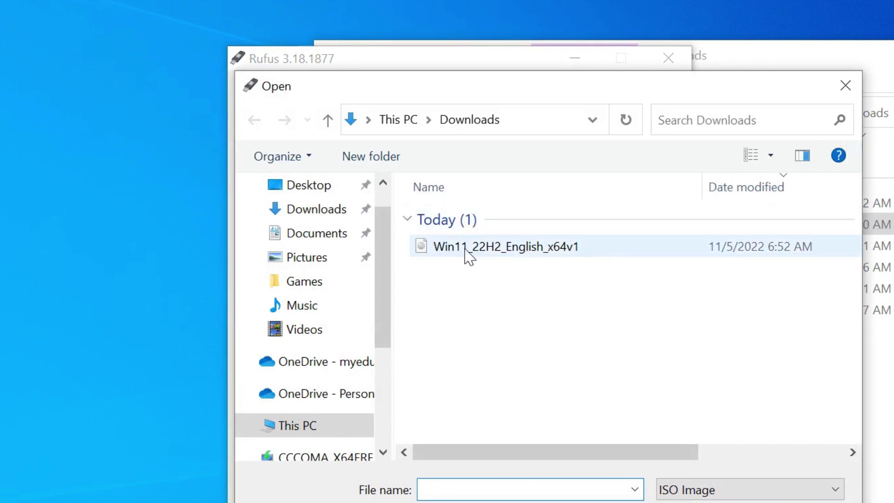
double_click(510, 251)
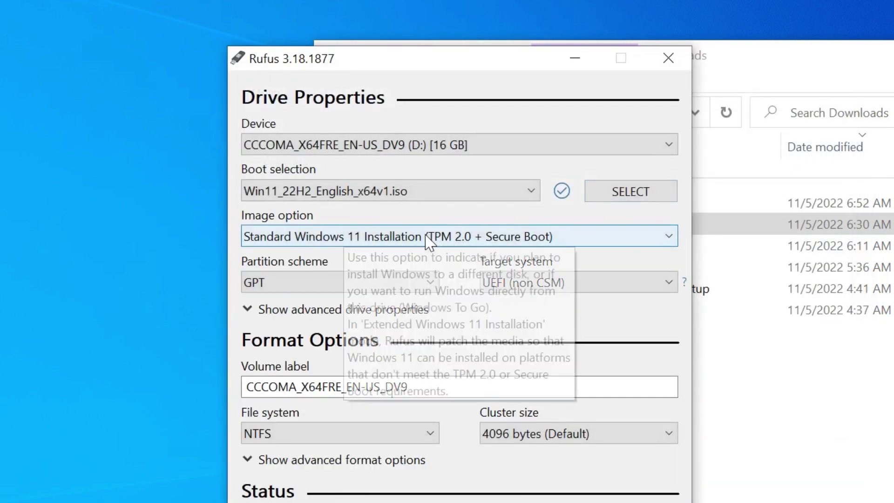
click(329, 239)
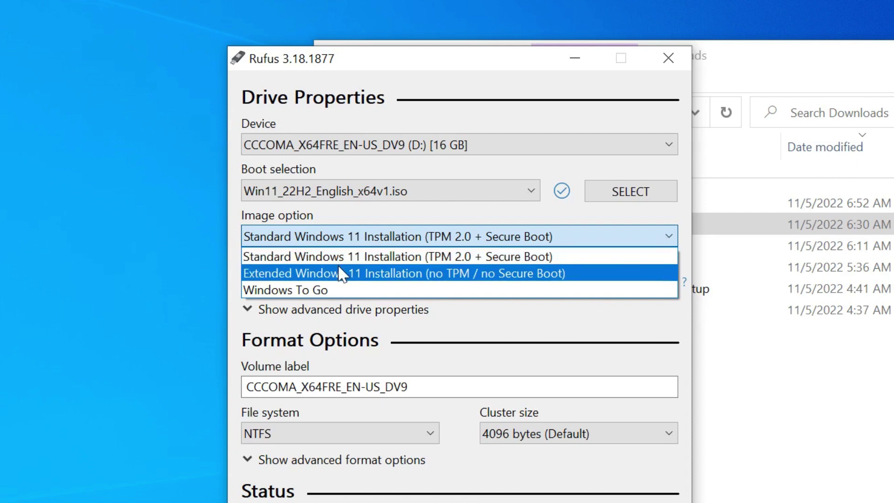
Choose Extended Windows 11 Installation (no TPM / no Secure Boot), keeping GPT and UEFI (non CSM)
click(340, 273)
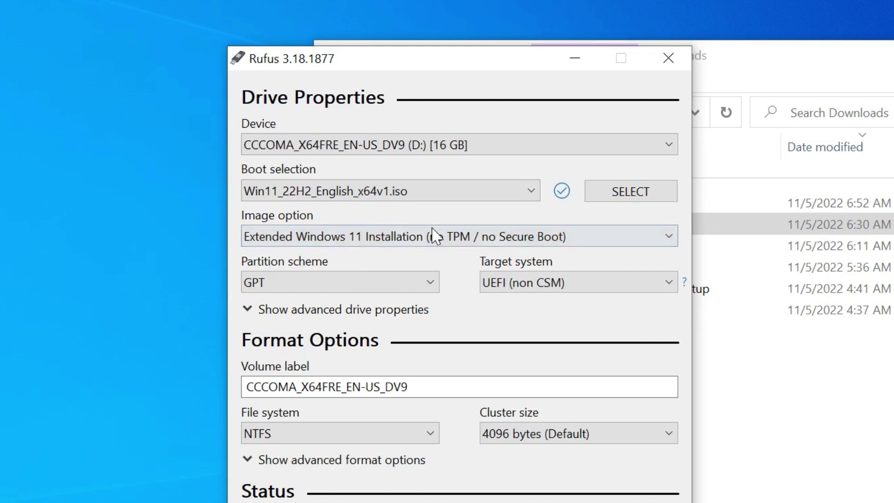
mouse_move(434, 235)
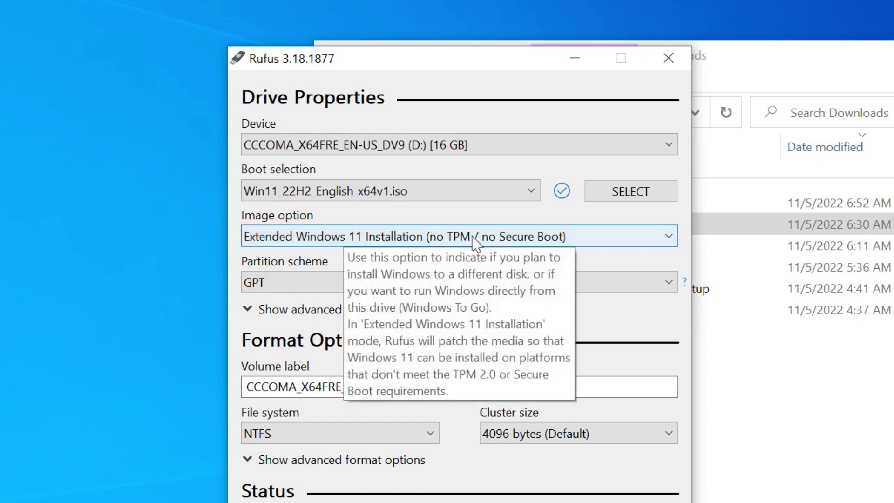
mouse_move(565, 238)
click(571, 236)
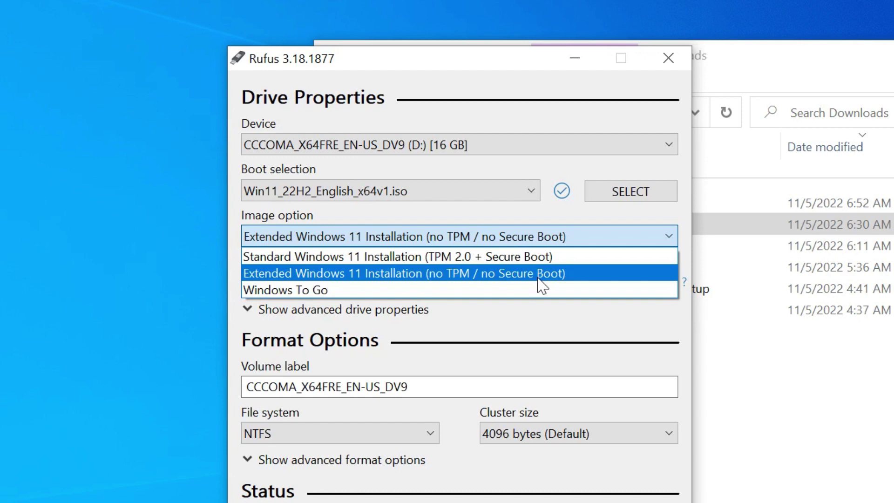
click(538, 278)
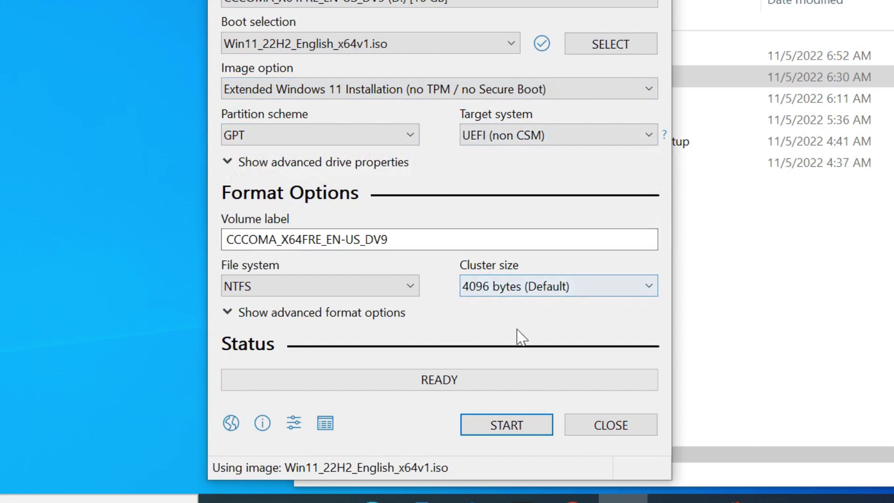
Start writing the ISO to the 16 GB USB drive and accept the data-erase warning
click(485, 425)
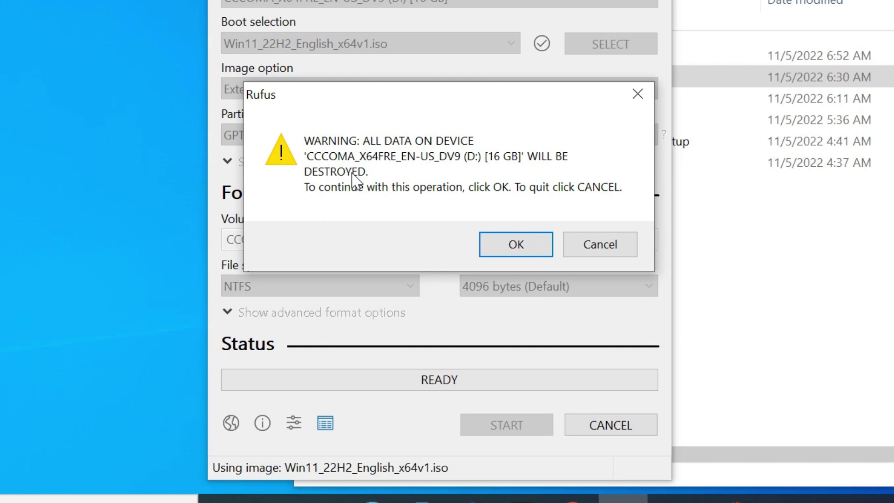
click(503, 246)
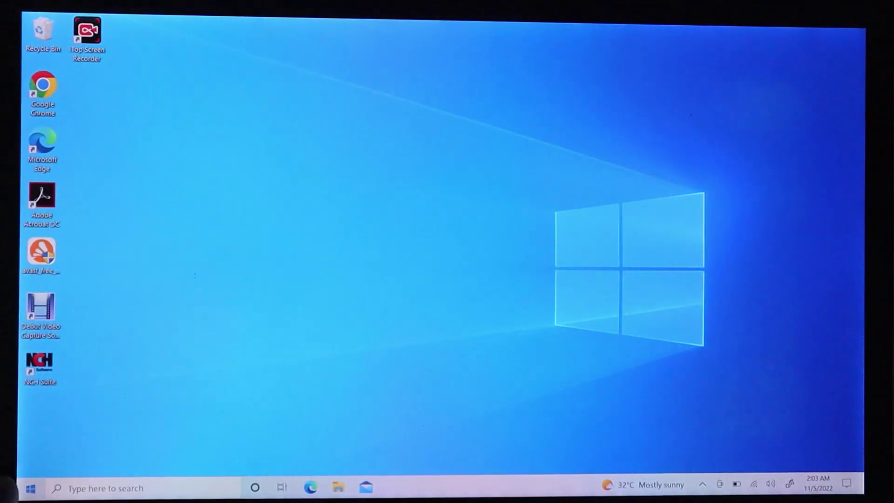
Restart Windows 10 using the Start menu's power options
click(30, 488)
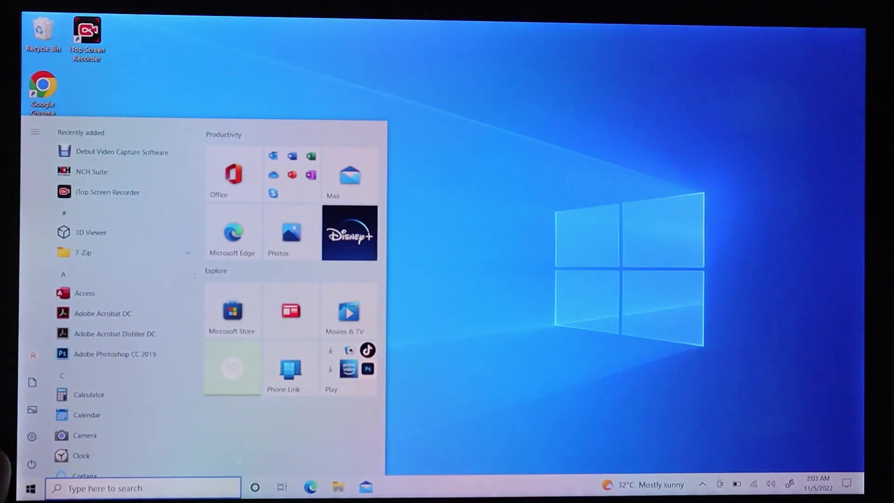
click(31, 464)
click(53, 433)
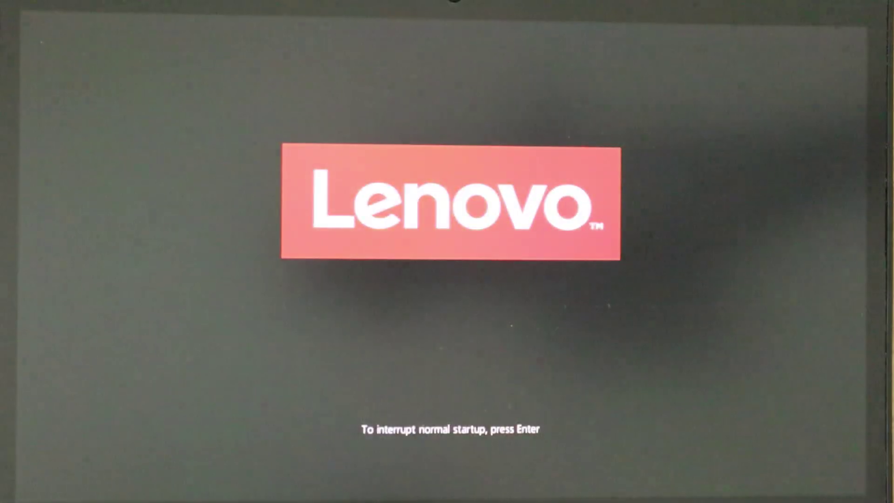
Open the Lenovo Boot Menu with F12 and boot from USB HDD: VendorCo ProductCode
key(F12)
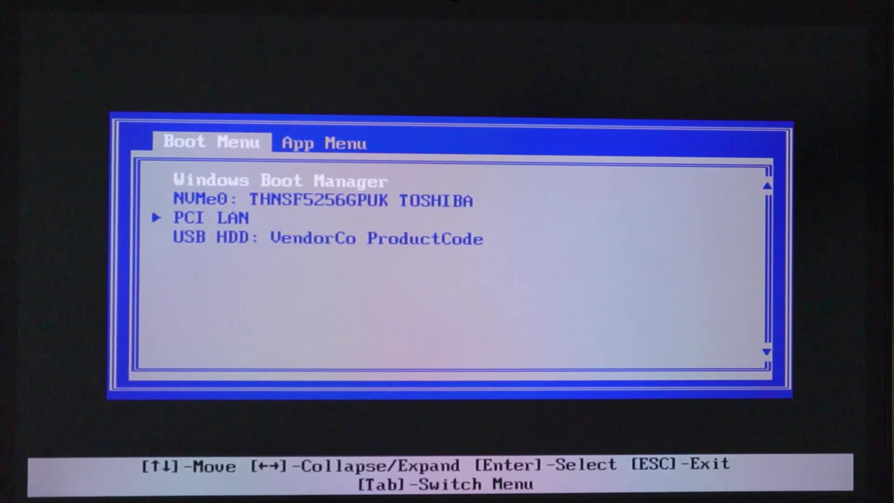
key(Down)
key(Down)
key(Down)
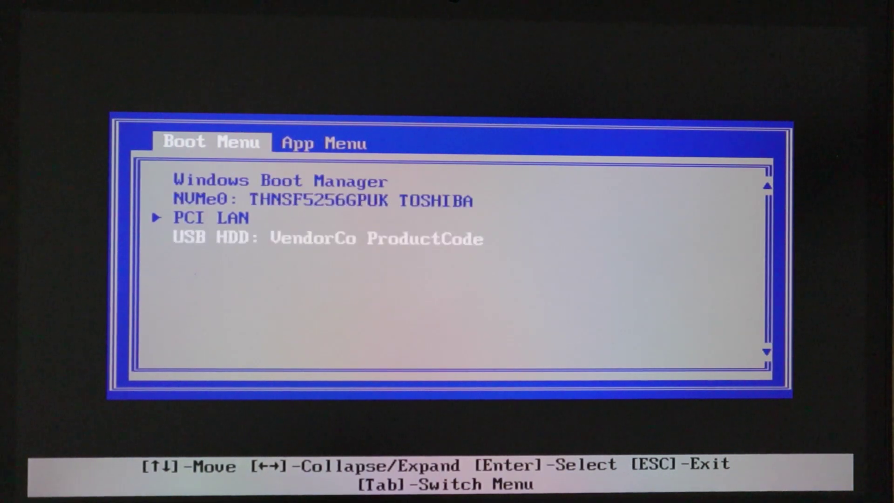
key(Return)
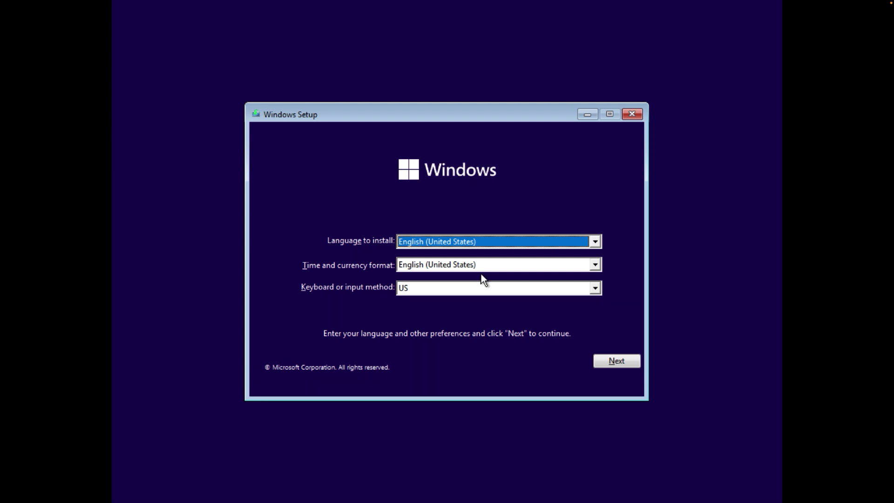
Keep the English (United States) language and keyboard settings and begin installing Windows
click(627, 366)
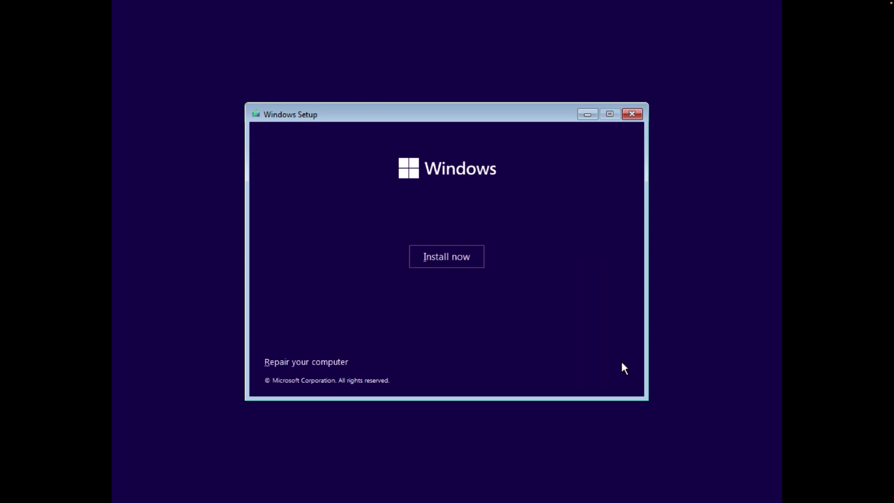
click(434, 257)
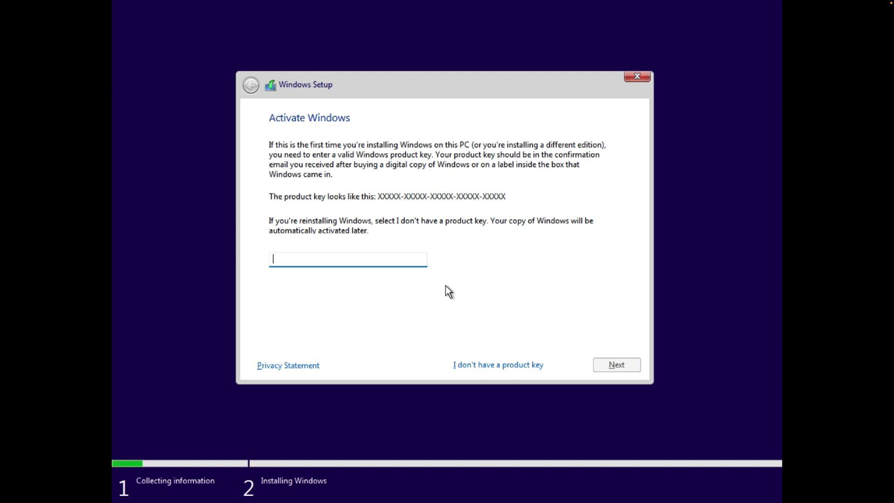
Skip activation by choosing 'I don't have a product key'
click(475, 360)
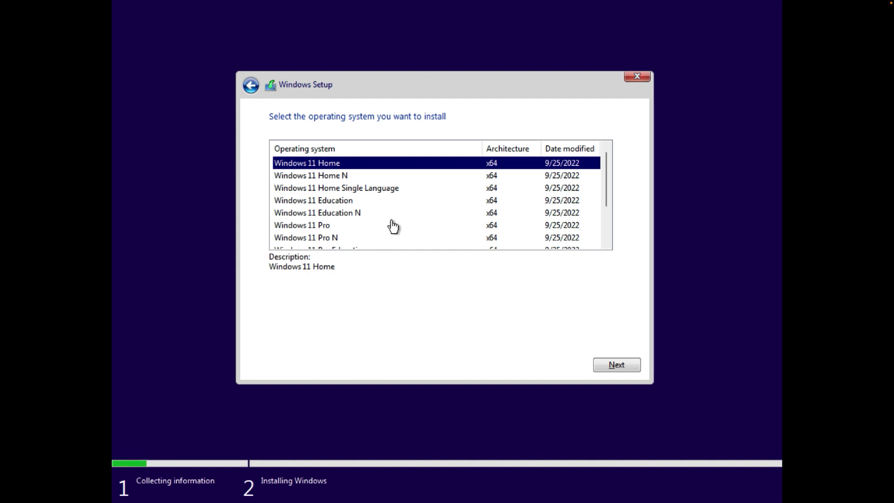
Select the Windows 11 Pro edition, continue, and tick the license acceptance checkbox
click(313, 227)
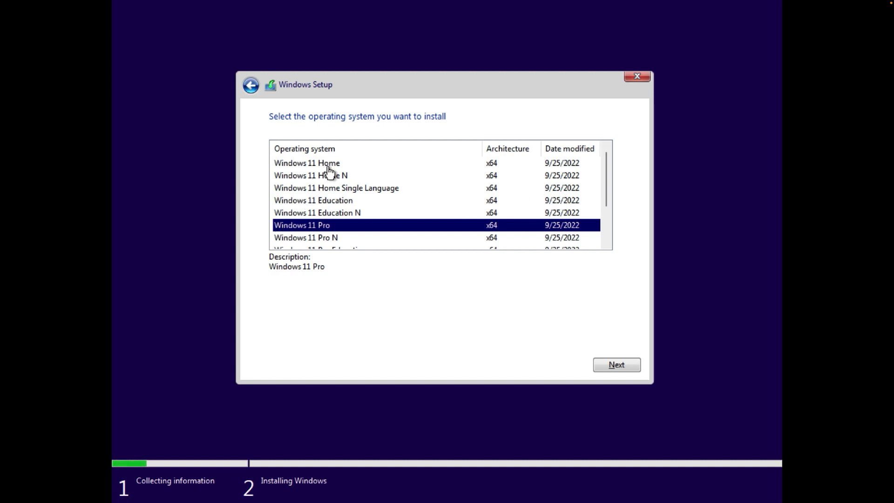
scroll(336, 212, down, 1)
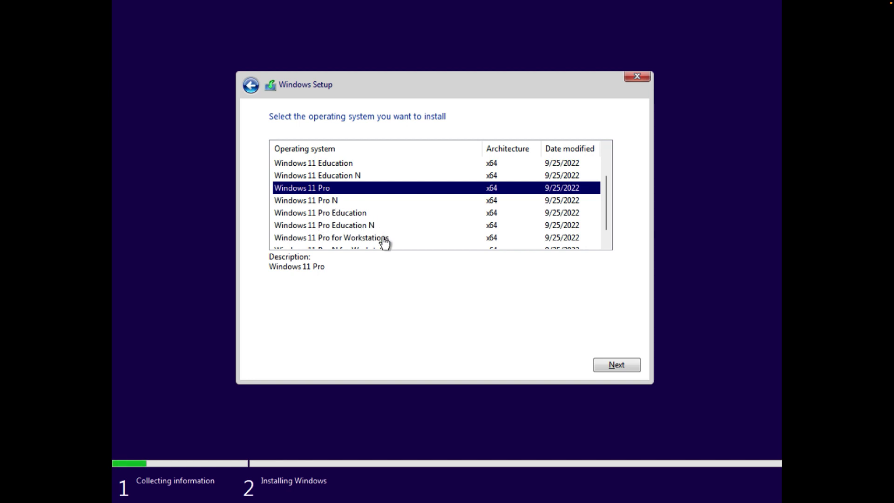
scroll(385, 243, down, 1)
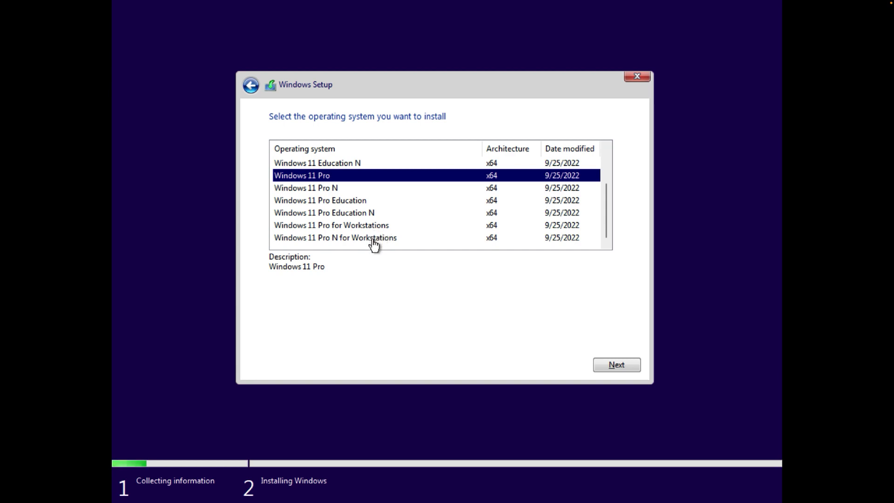
scroll(388, 218, up, 1)
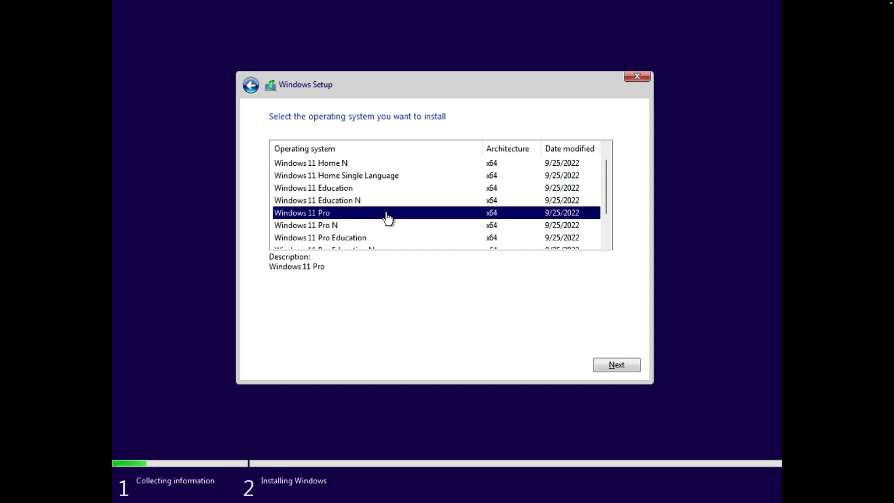
scroll(388, 217, down, 1)
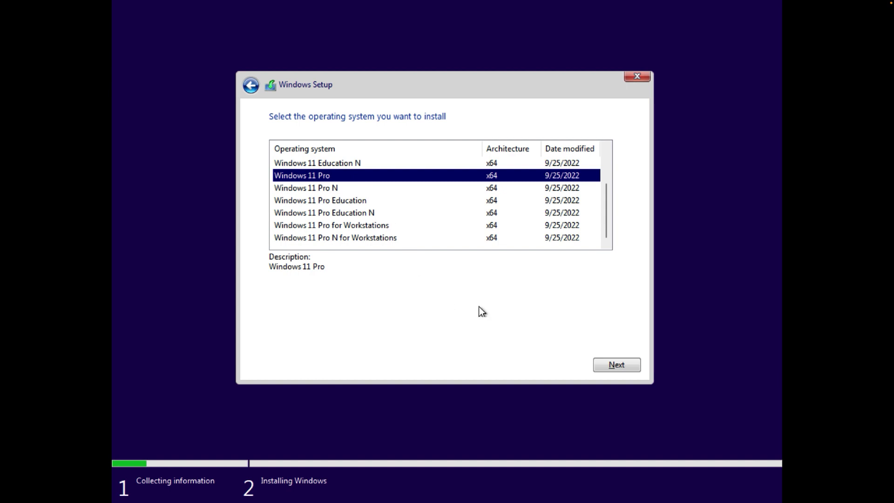
click(615, 365)
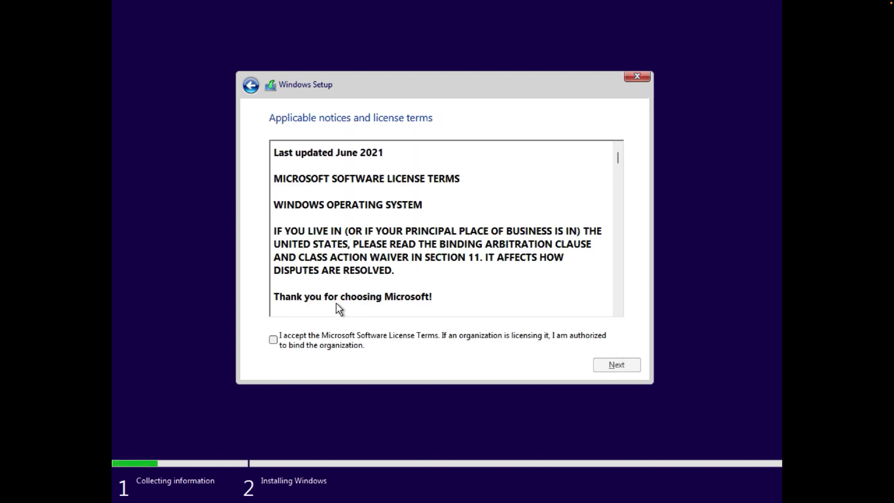
click(274, 340)
Continue past the license terms and choose Custom: Install Windows only (advanced)
click(614, 364)
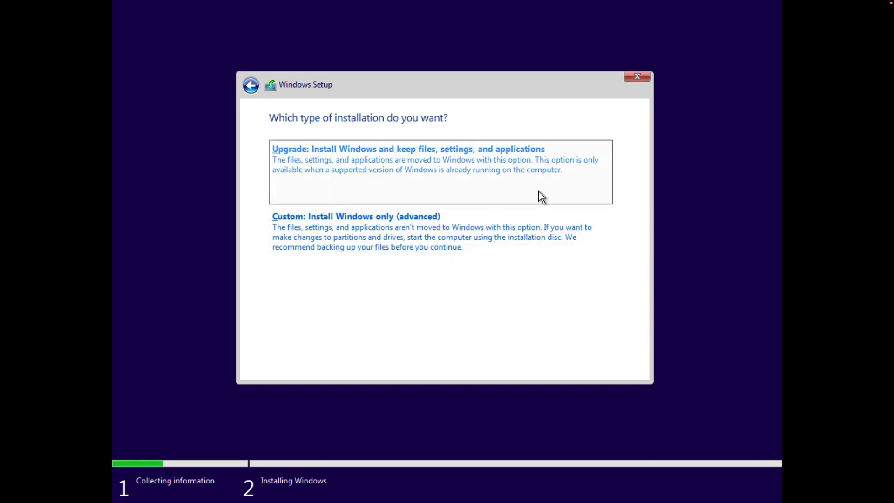
click(378, 251)
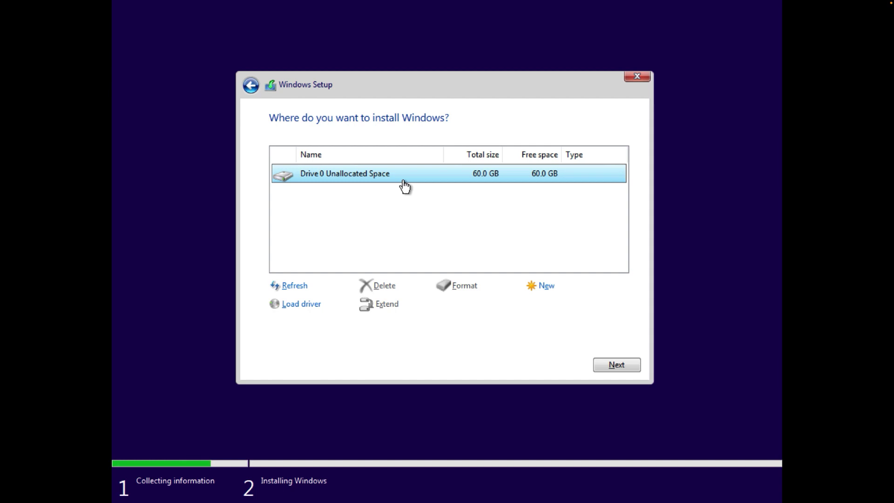
Create a 61440 MB partition on Drive 0's unallocated space and install onto Partition 3
click(540, 285)
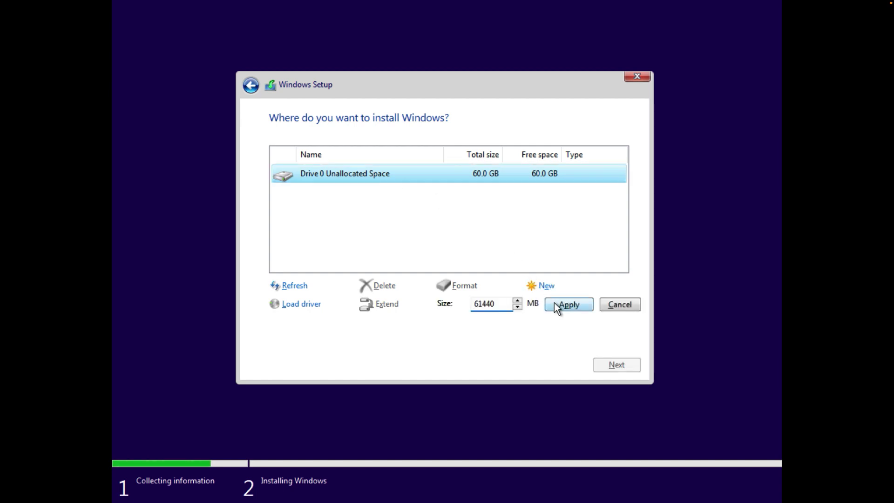
click(567, 303)
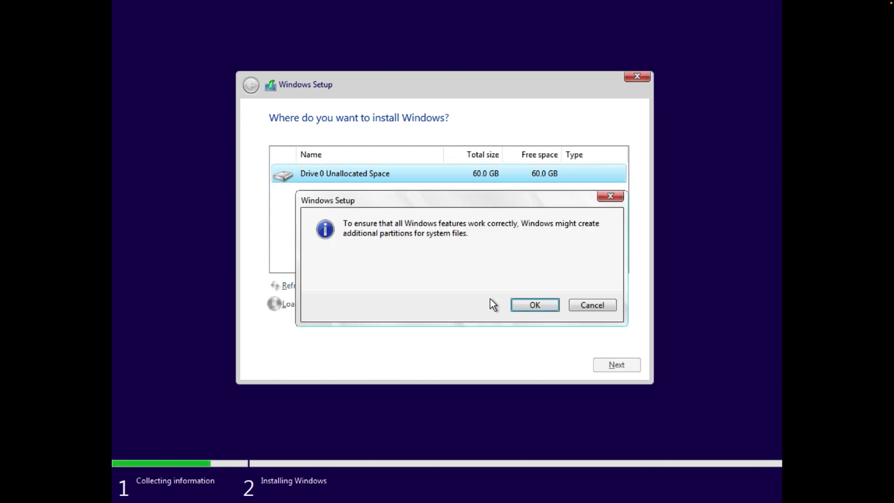
click(525, 306)
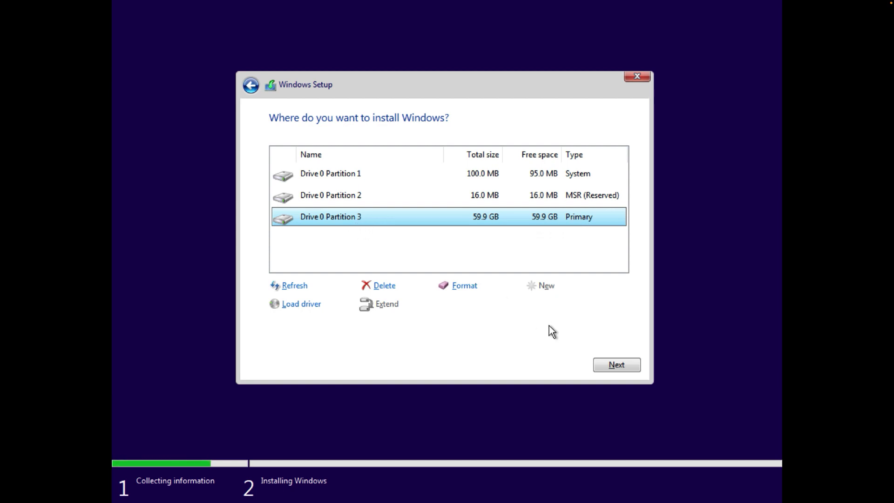
click(608, 361)
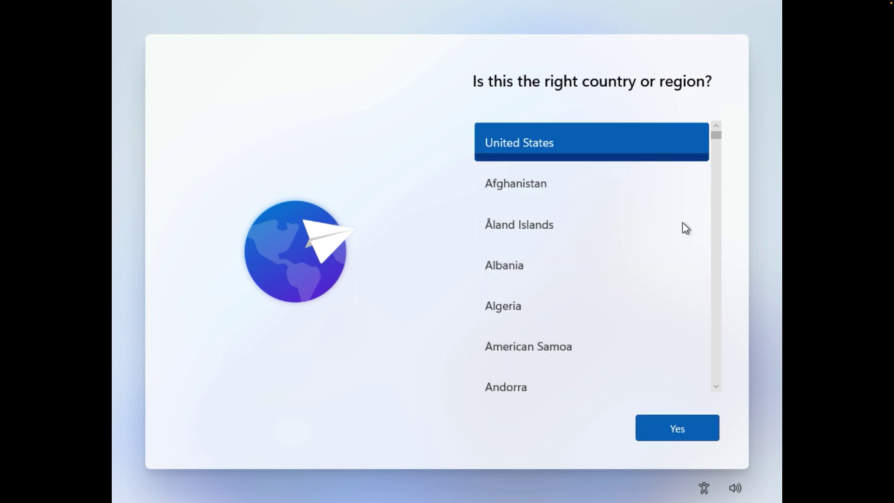
Confirm United States as region and US keyboard, skipping a second keyboard layout
click(684, 427)
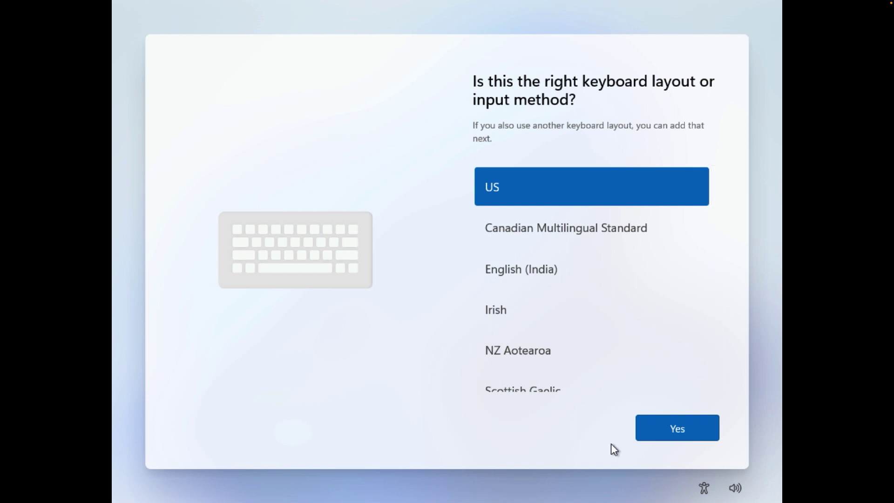
click(665, 430)
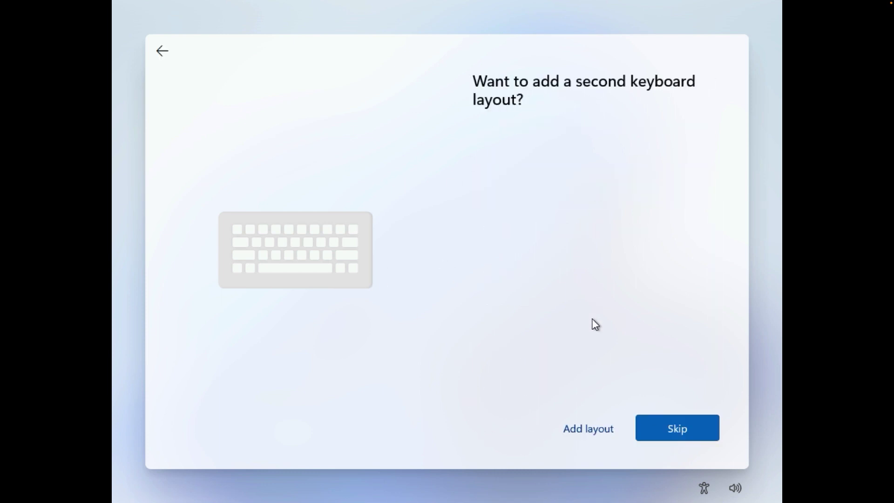
click(678, 432)
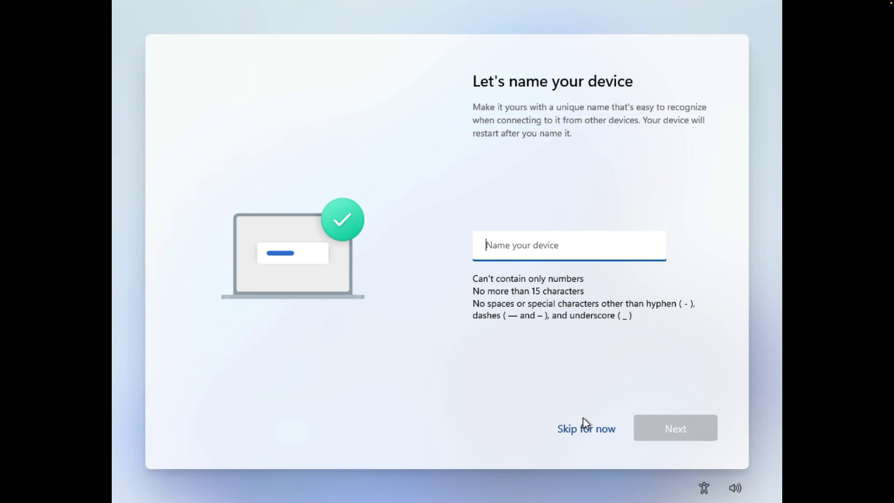
Name the device 'L', then choose 'Set up for personal use' and continue
text(Livezen)
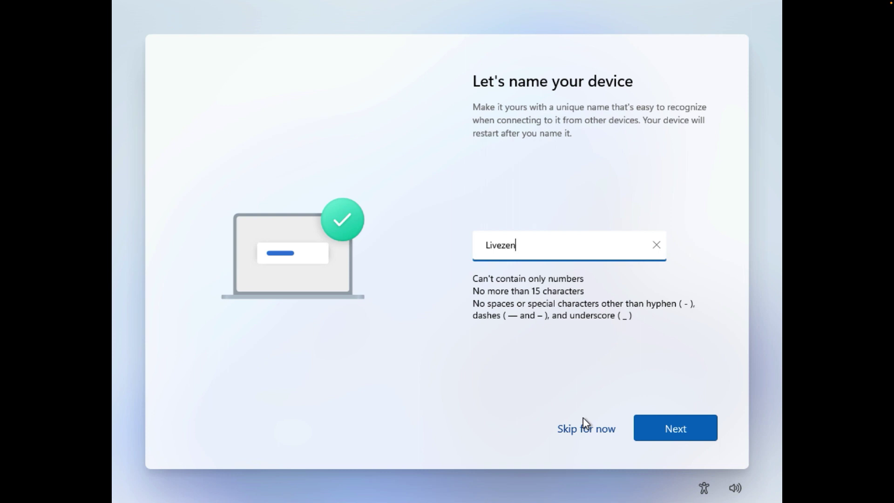
click(681, 430)
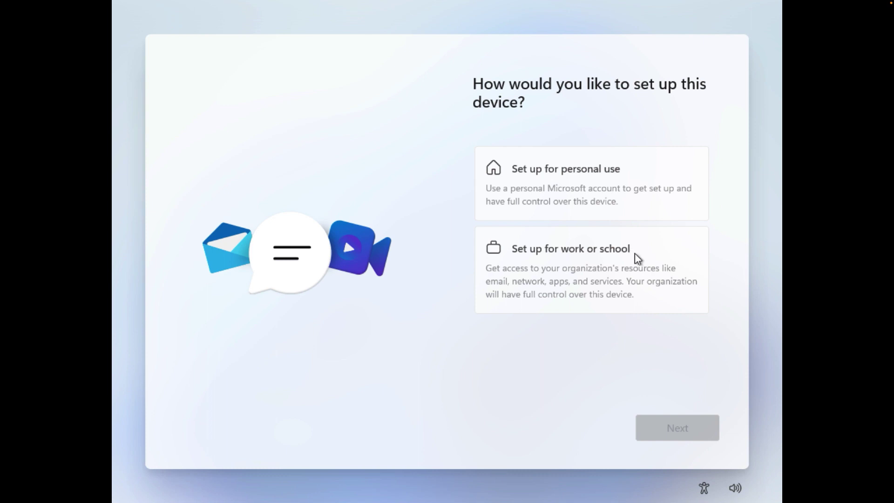
click(544, 169)
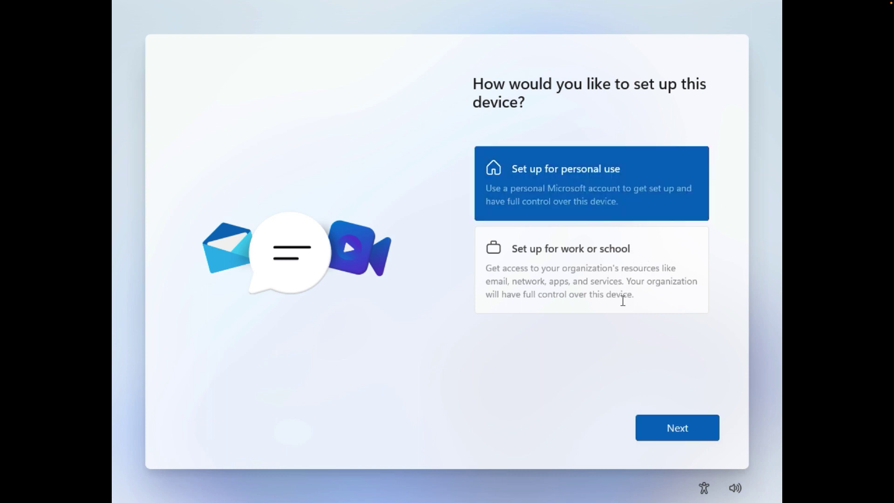
click(673, 429)
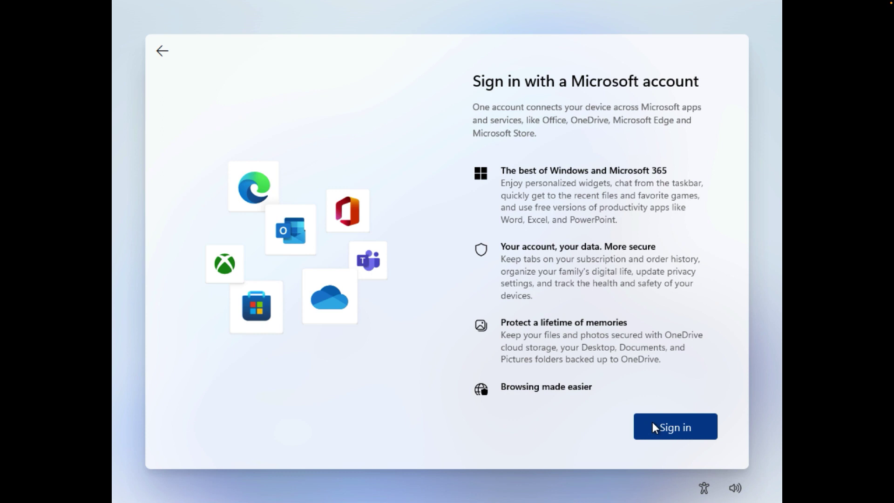
Sign in by entering the Microsoft account e-mail and then its password
click(653, 427)
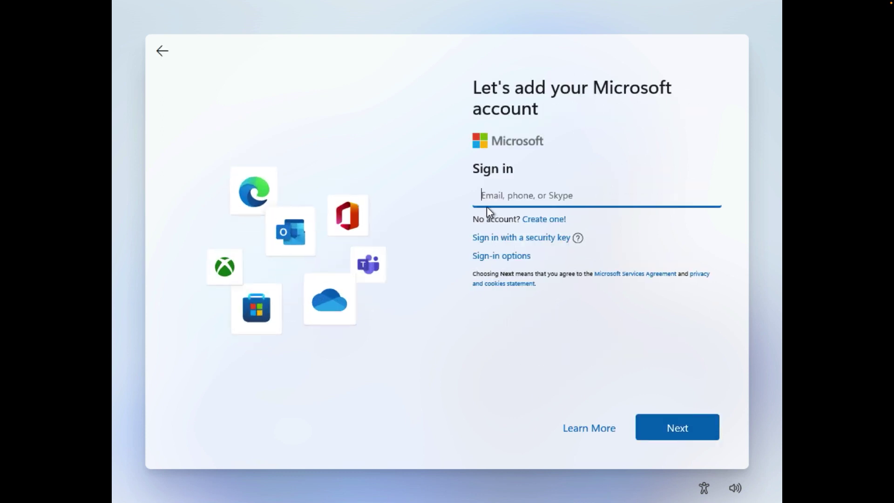
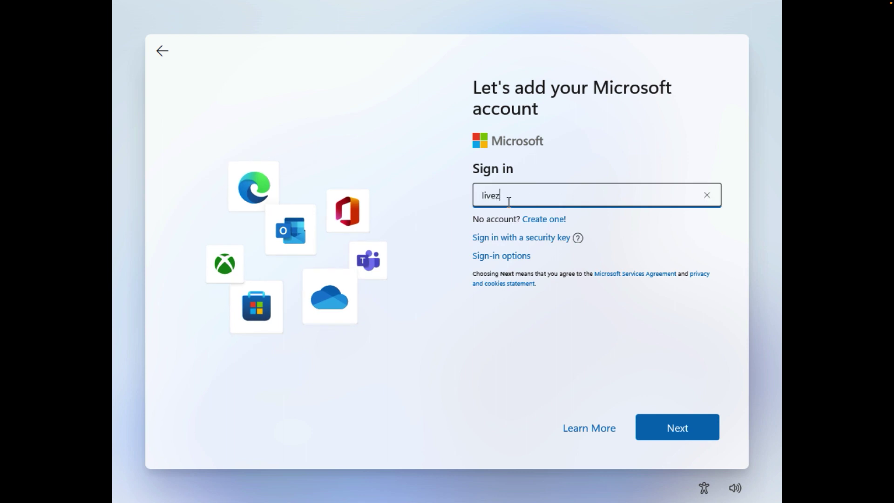
key(Return)
text(************)
key(Return)
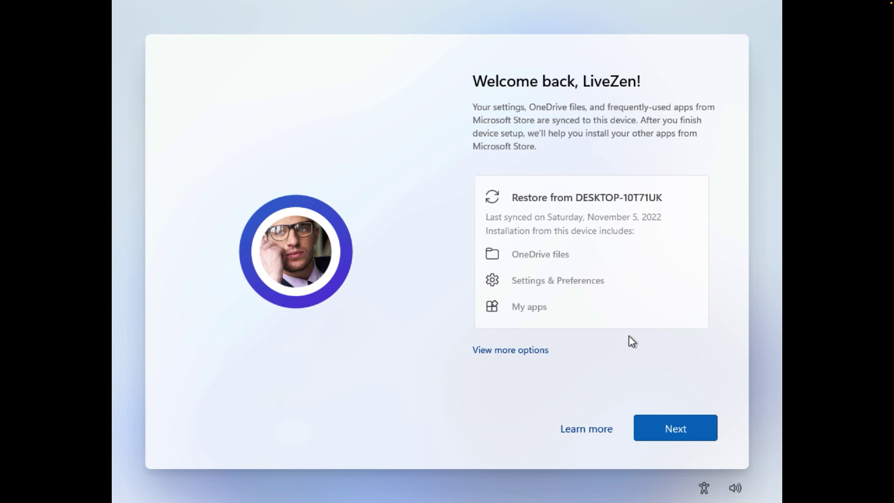
Choose 'Set up as new device' instead of restoring from the old PC
click(511, 354)
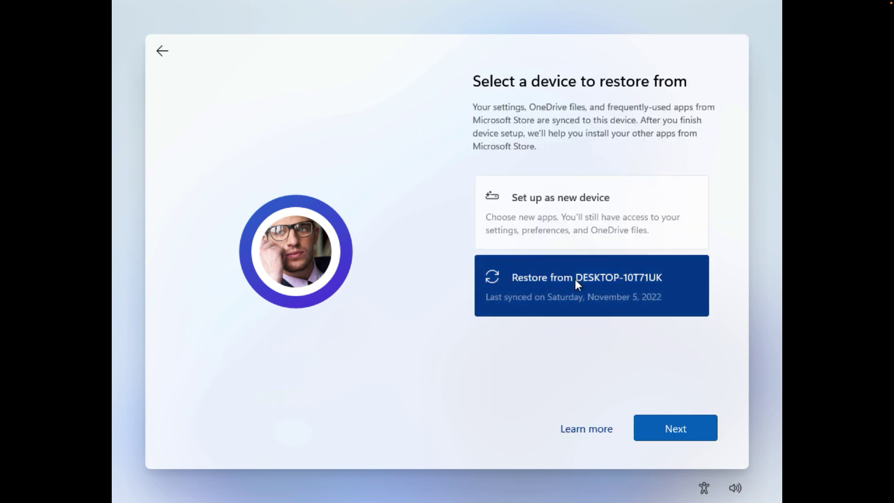
click(552, 208)
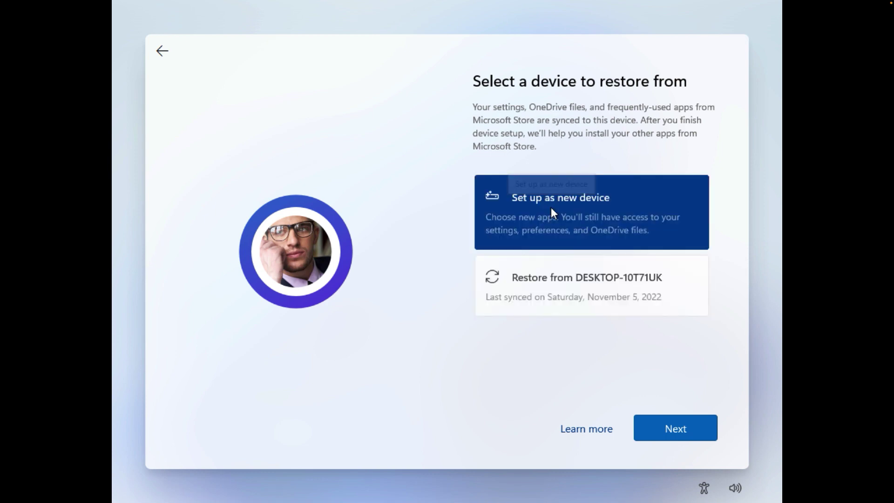
click(659, 417)
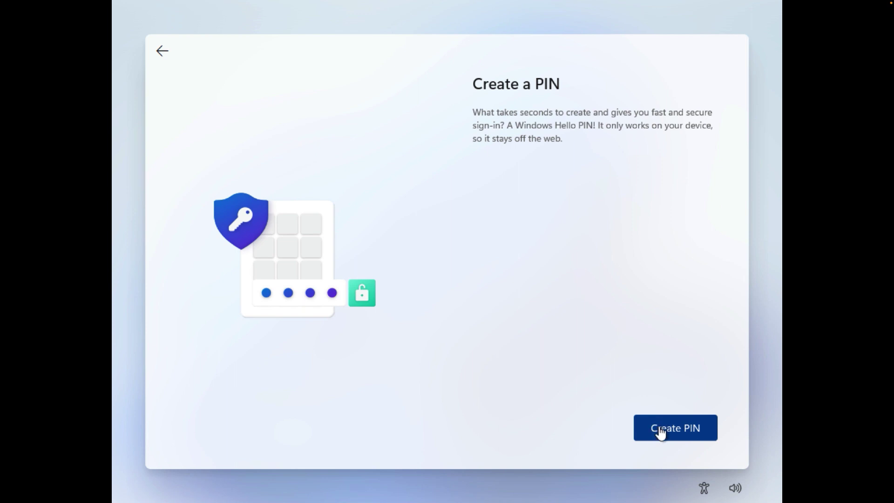
Create a four-digit Windows Hello PIN and accept the default privacy settings
click(659, 428)
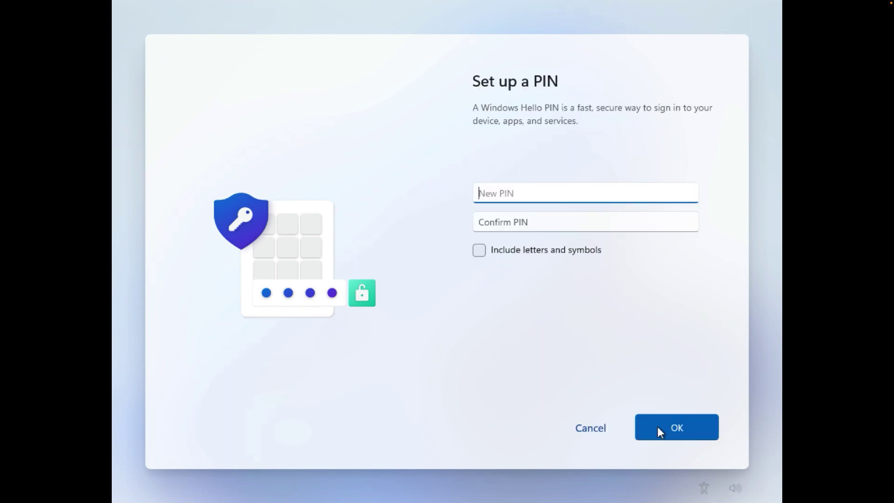
text(1234)
key(Tab)
text(1234)
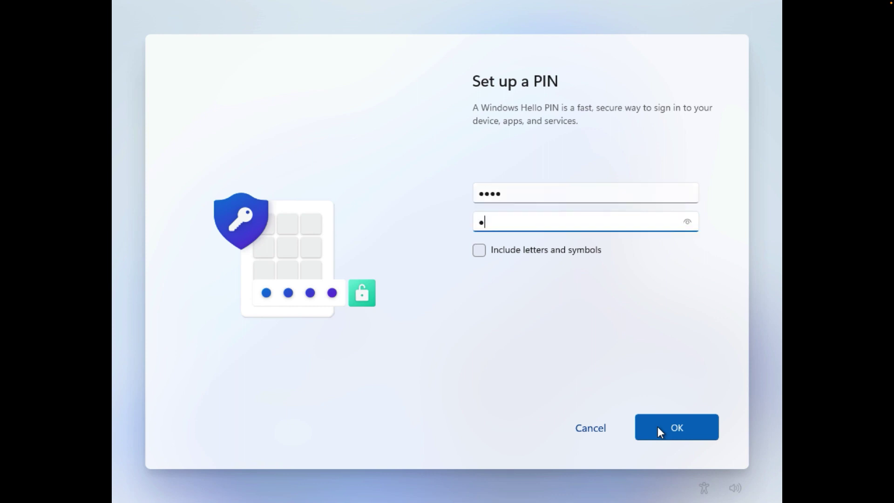
click(658, 427)
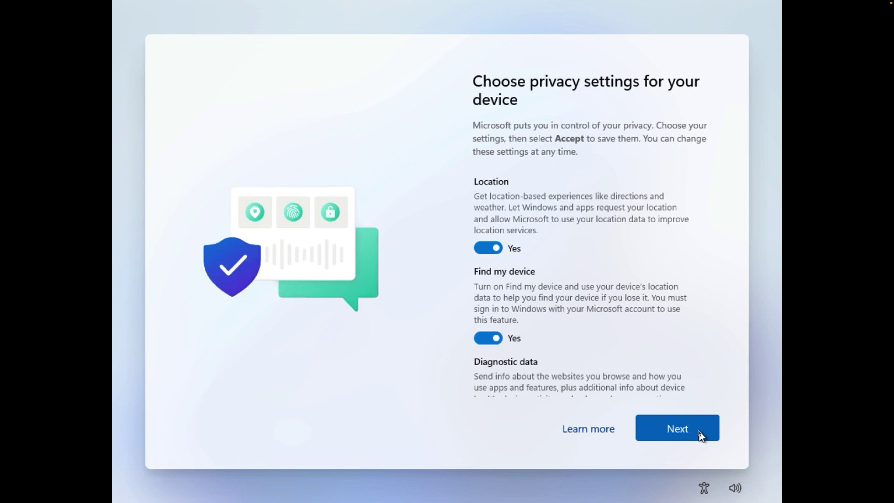
click(676, 428)
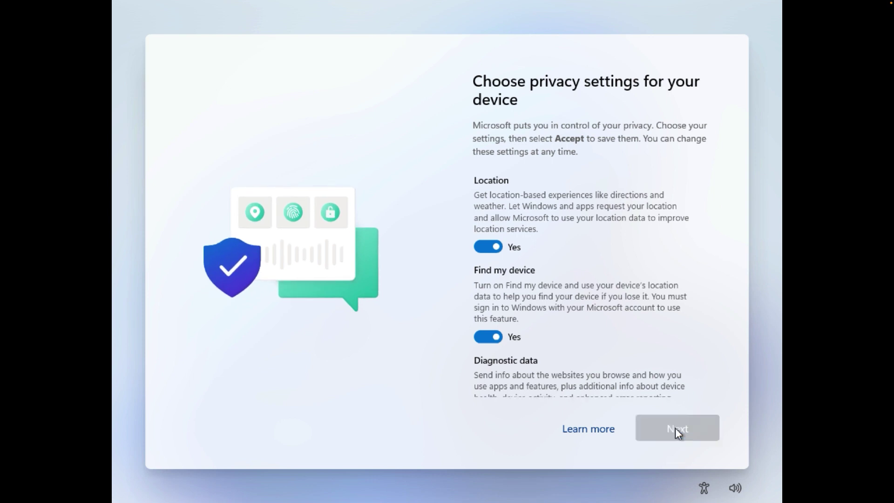
click(675, 428)
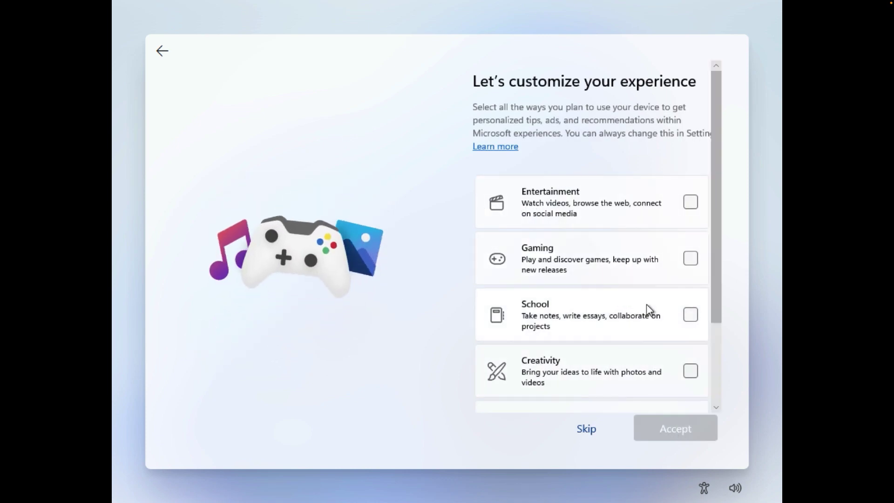
Select Entertainment, Gaming, School, Creativity and Business as device uses and accept
scroll(647, 309, down, 3)
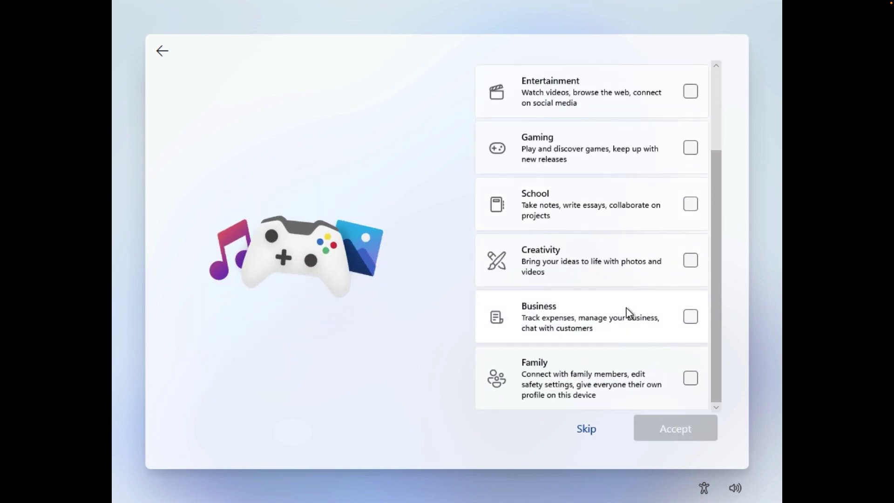
click(689, 92)
click(692, 148)
click(692, 204)
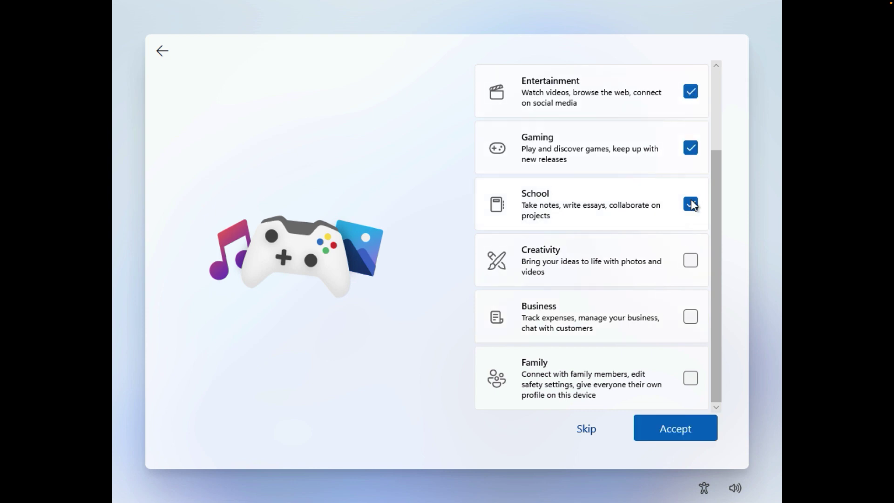
click(692, 260)
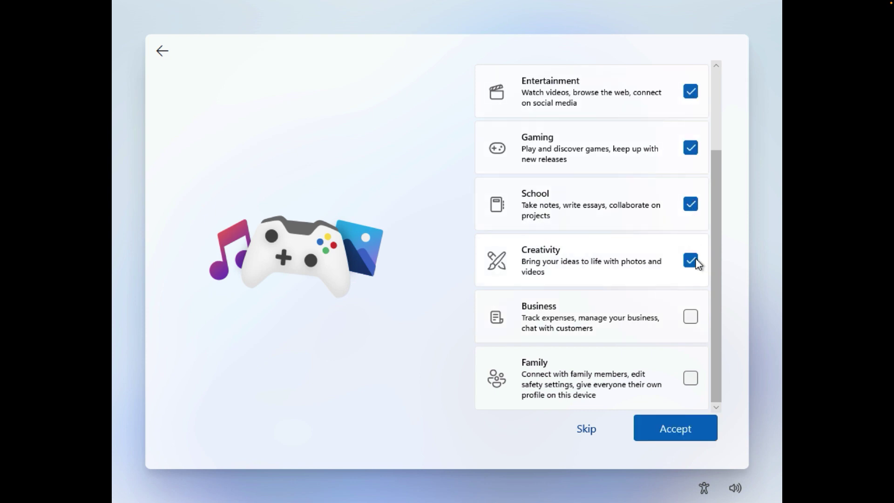
click(693, 318)
click(677, 430)
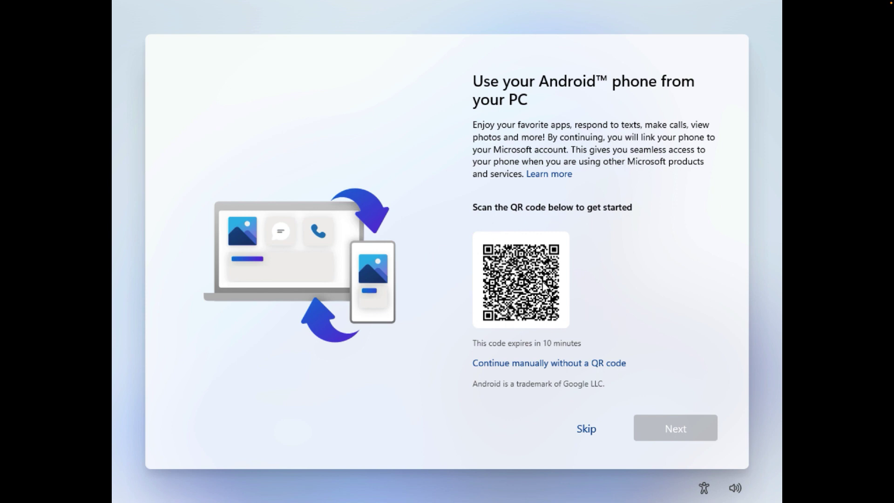
Skip Android phone linking and keep OneDrive file backup enabled
click(587, 429)
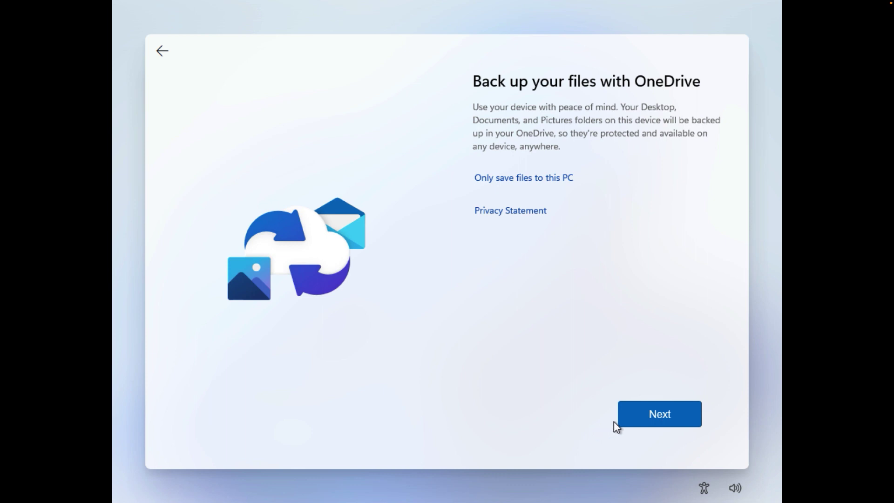
click(640, 414)
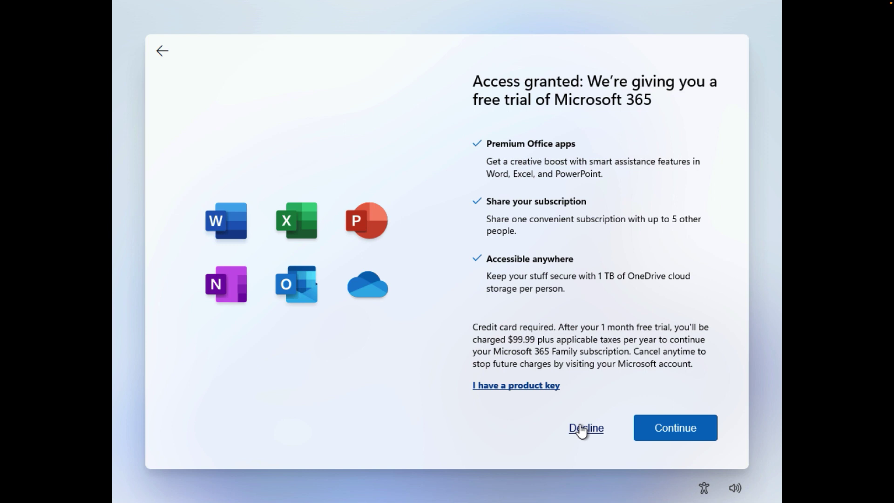
Decline the Microsoft 365 free trial and the extra 100 GB OneDrive storage
click(580, 425)
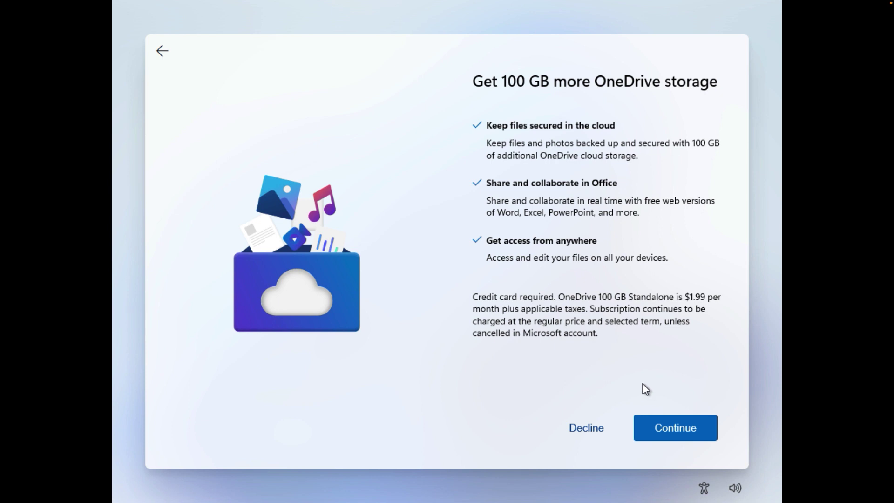
click(591, 427)
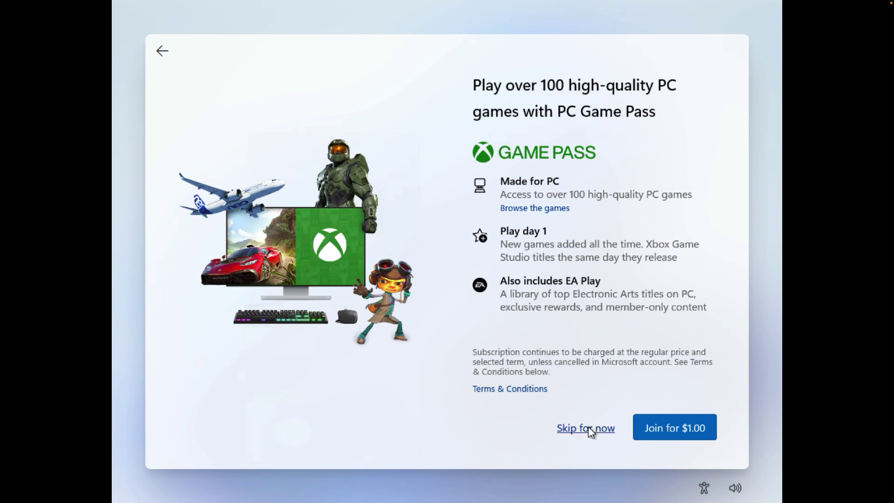
Skip the PC Game Pass offer to finish setup and reach the desktop
click(587, 429)
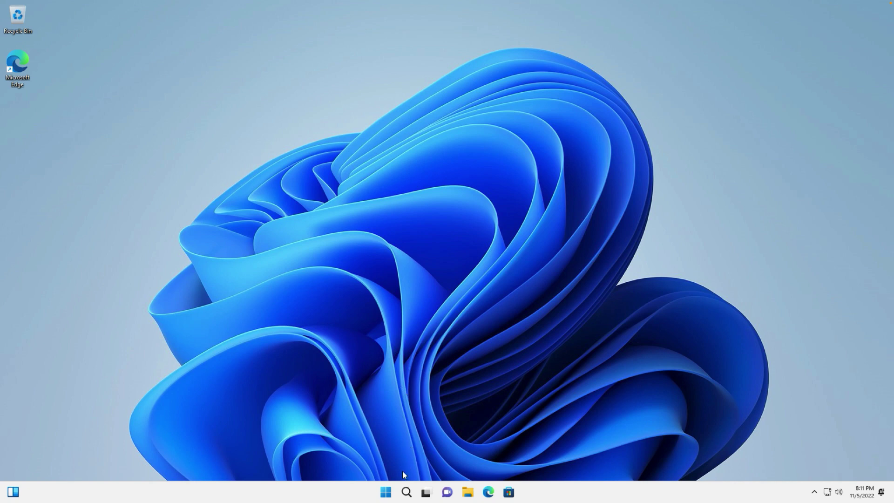
Search 'activate' to open Activation settings, expand Activation state, and centre the window
click(406, 492)
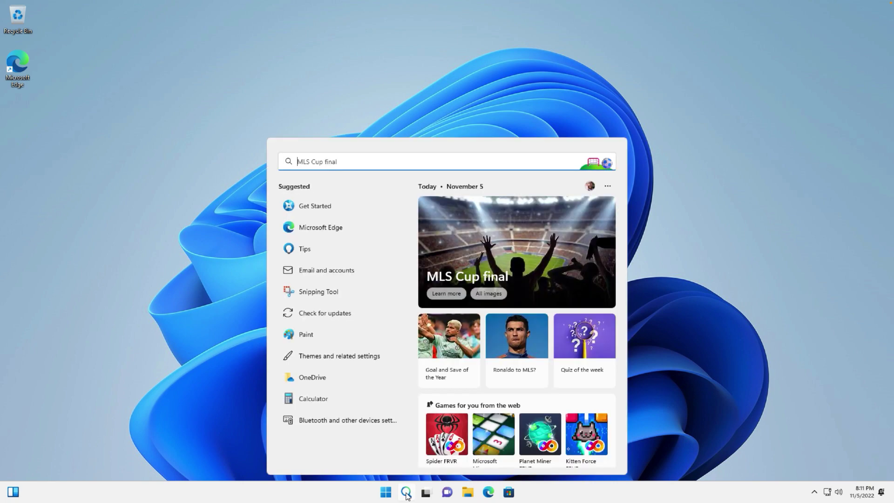
text(activate)
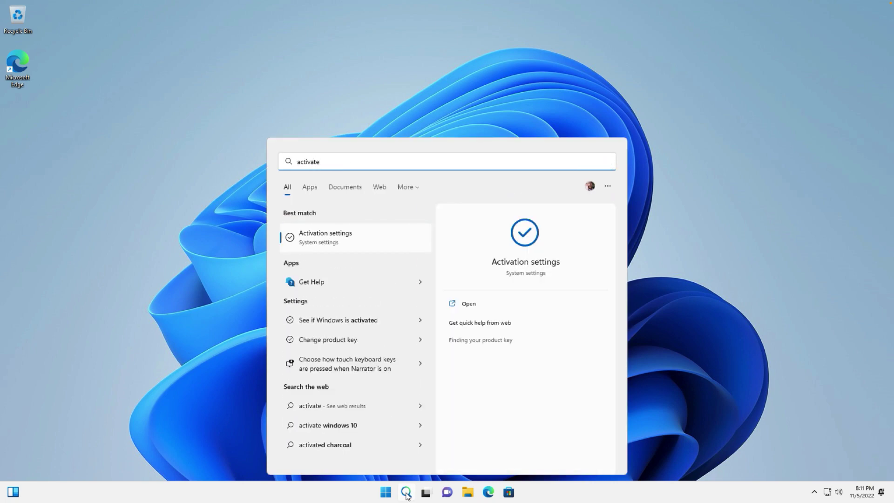
key(Return)
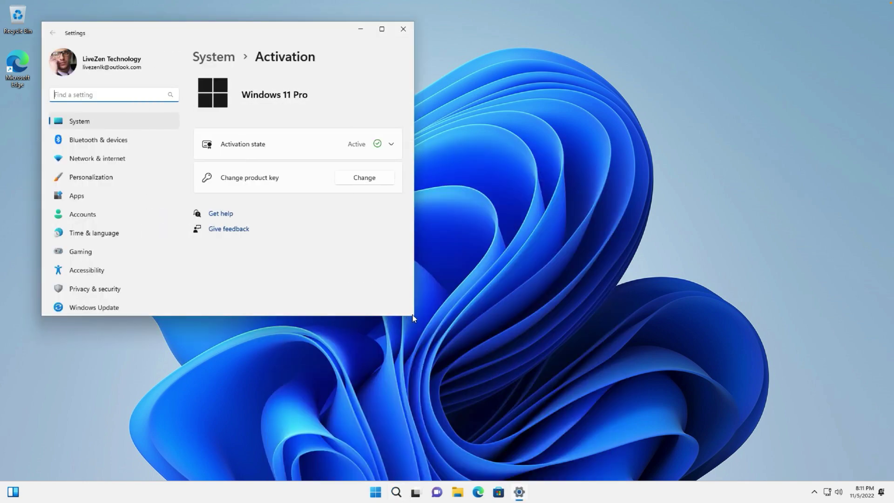
click(391, 144)
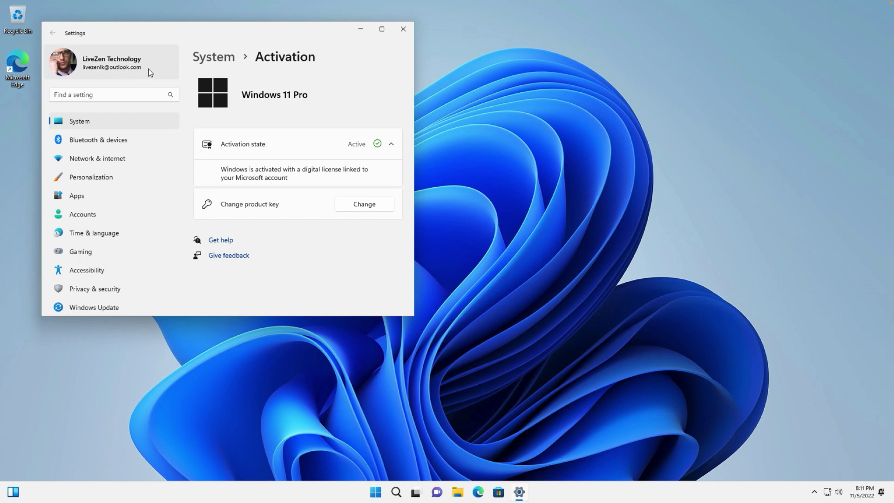
drag(286, 29, 488, 63)
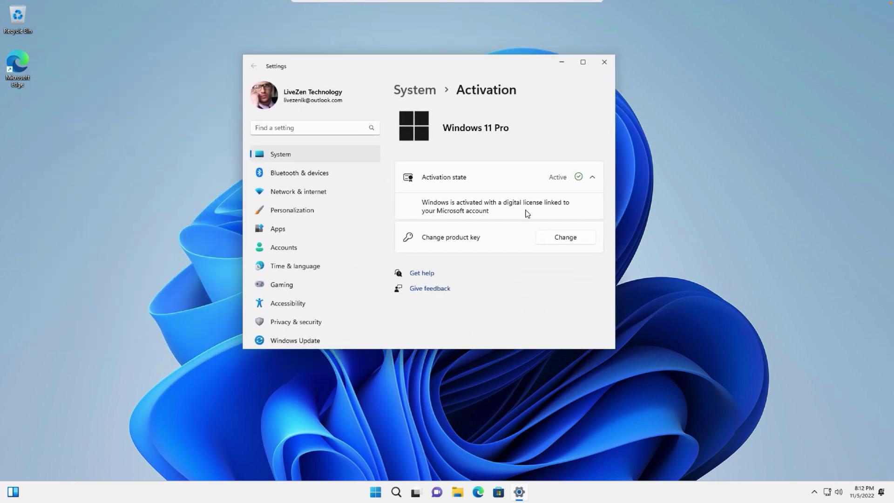